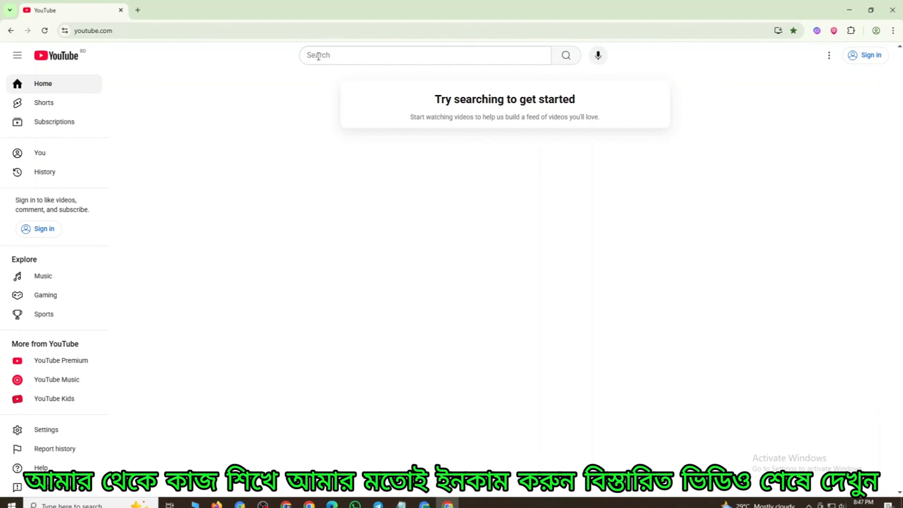
Step: Search YouTube for "zee bangla" and look over the results
click(318, 56)
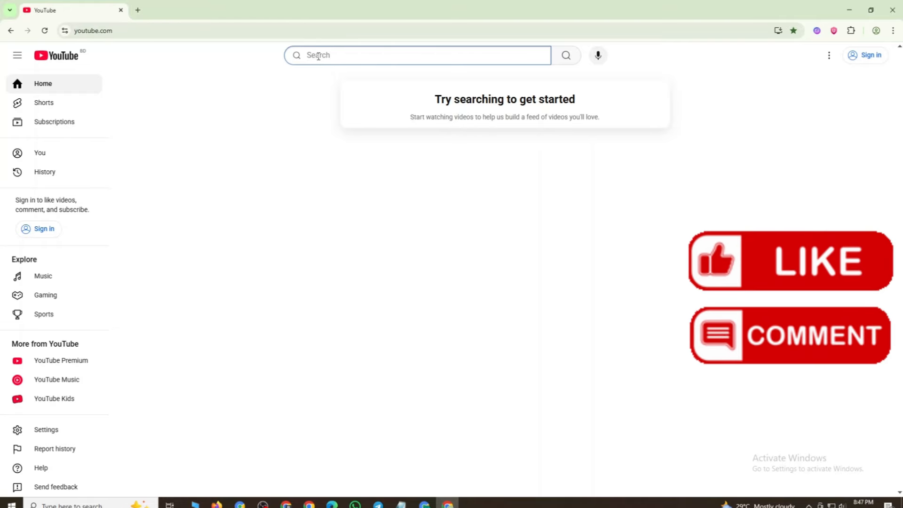
text(ze)
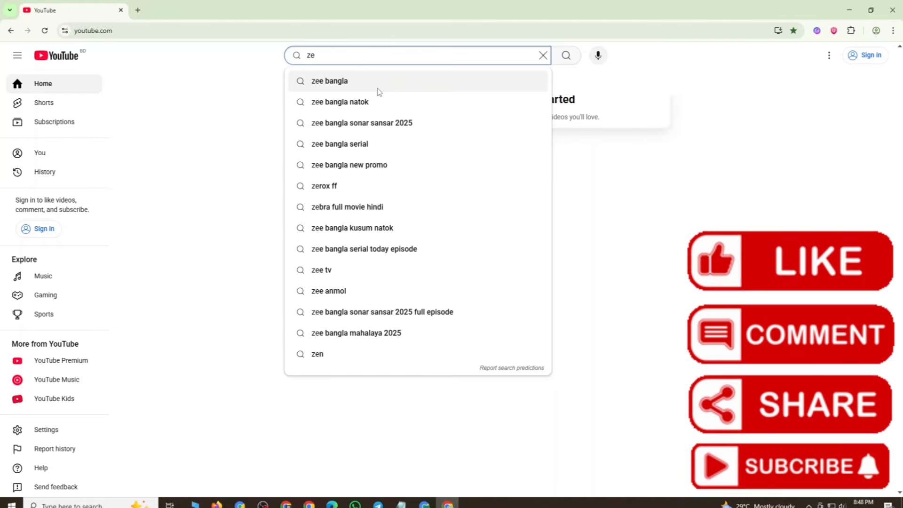
click(348, 87)
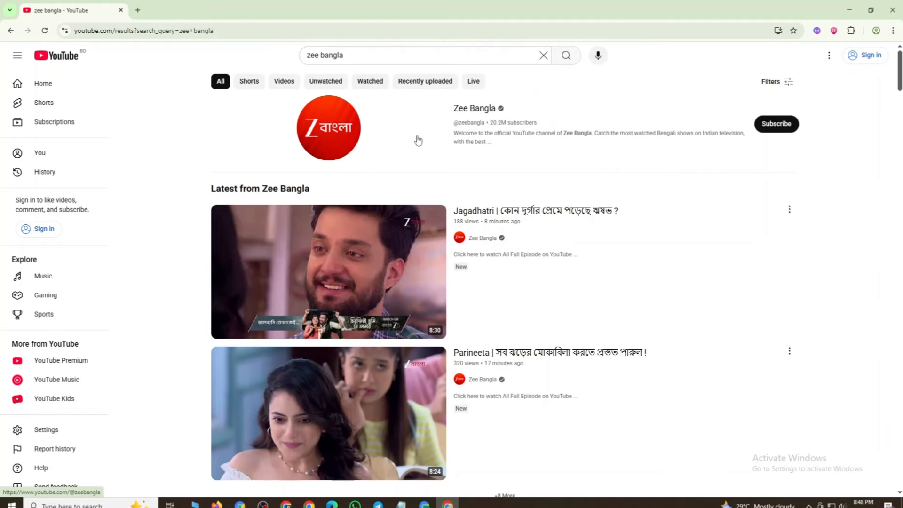
mouse_move(608, 256)
scroll(608, 256, down, 3)
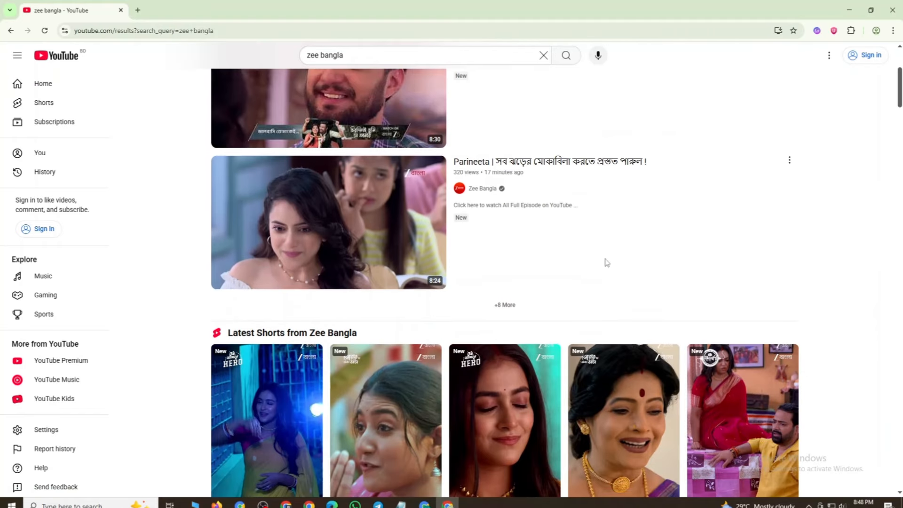
scroll(565, 211, up, 3)
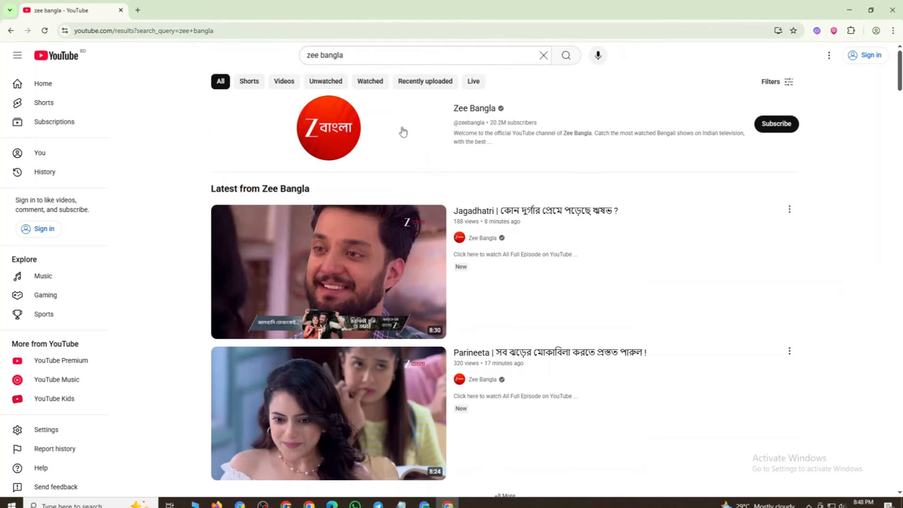
Step: Open the Zee Bangla channel's list of videos and browse the latest uploads
click(401, 131)
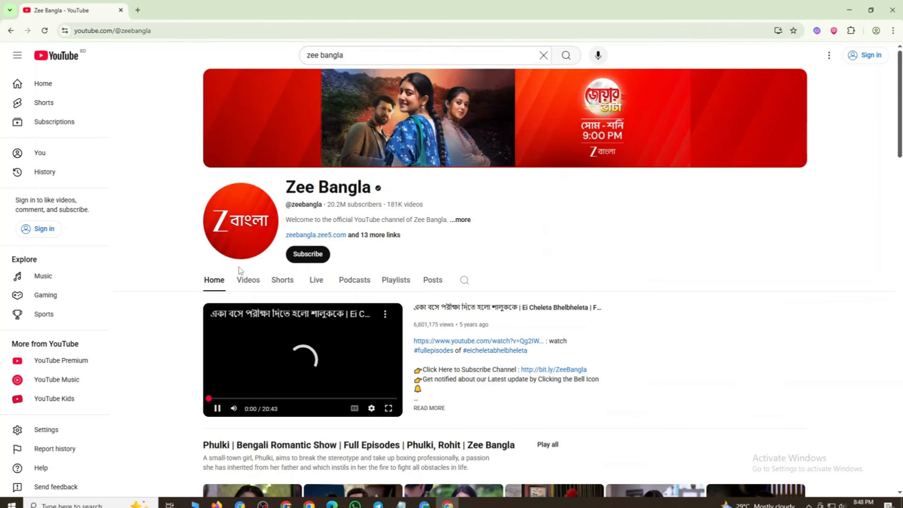
click(247, 280)
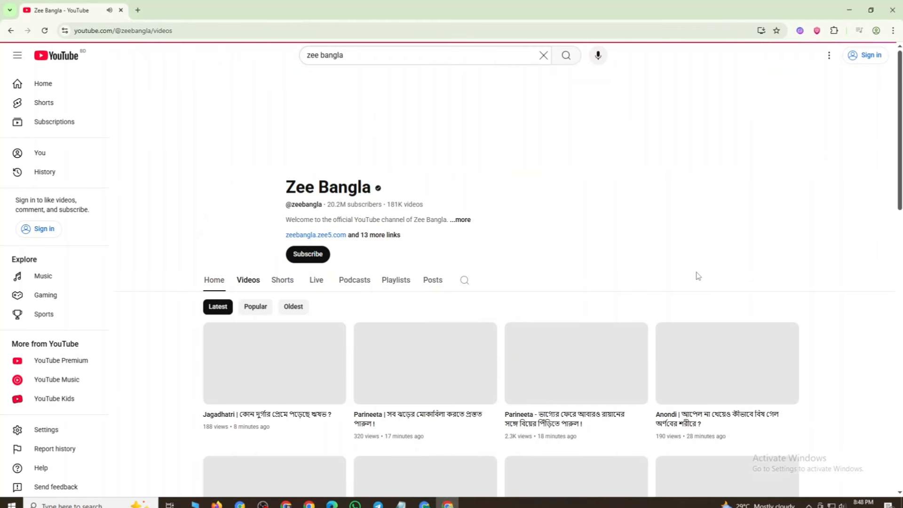
scroll(767, 261, down, 5)
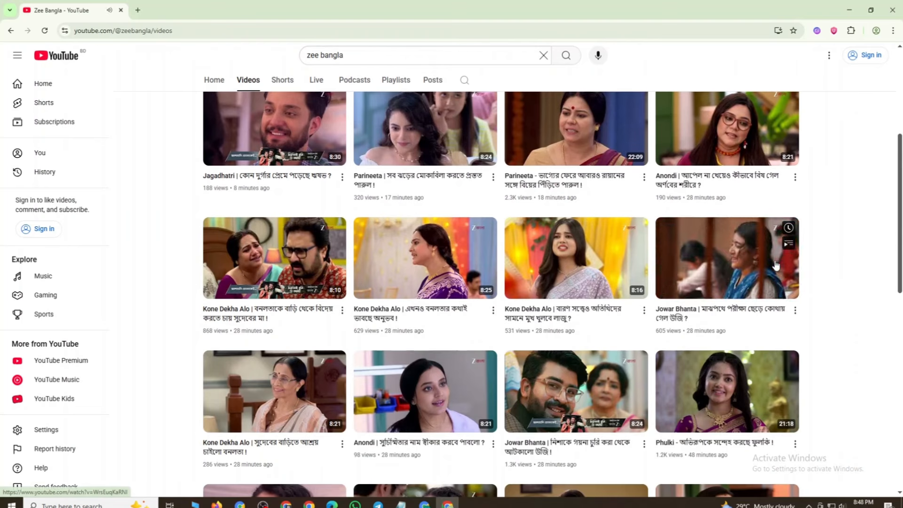
scroll(529, 145, down, 7)
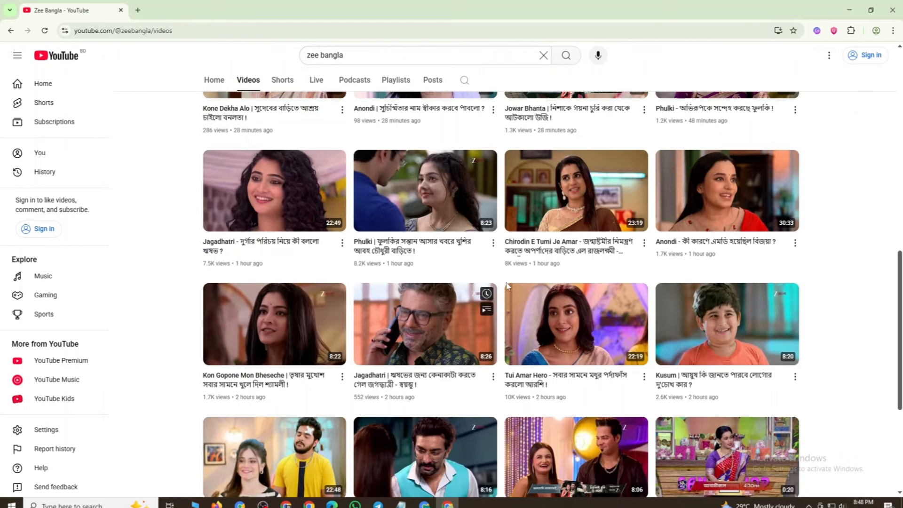
scroll(879, 332, down, 5)
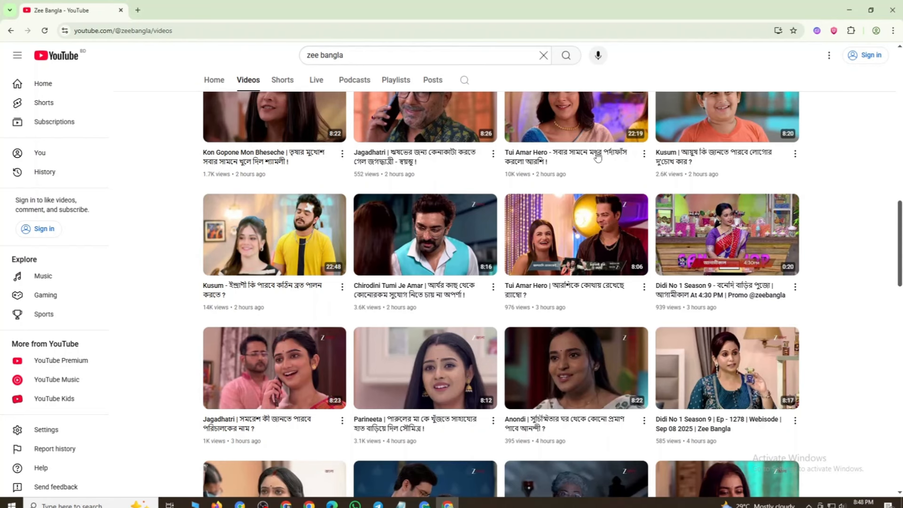
Step: Open the 8:26 Jagadhatri video from the channel and copy the word "Jagadhatri" from its title
scroll(419, 168, up, 1)
click(414, 165)
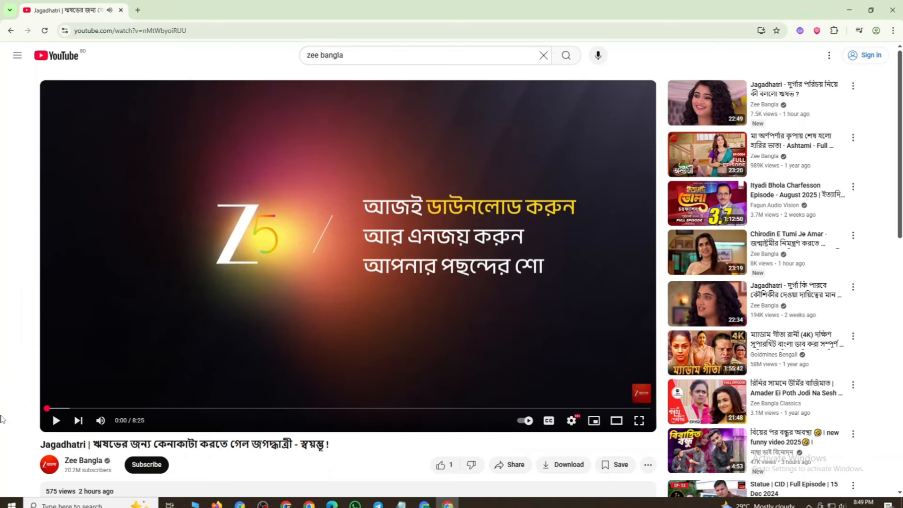
drag(47, 444, 86, 444)
right_click(86, 444)
click(113, 328)
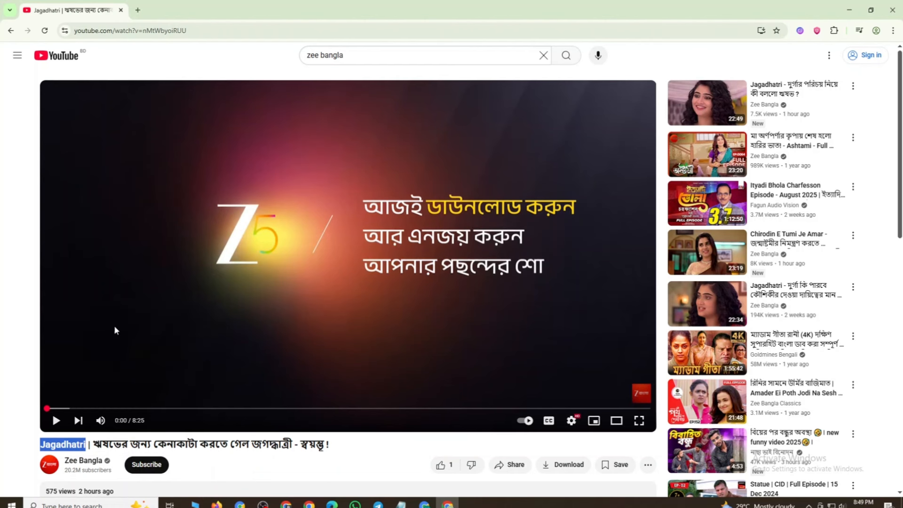
Step: Replace the search with the copied word, choose the suggestion "jagadhatri ajker porbo" and browse the resulting videos
click(544, 55)
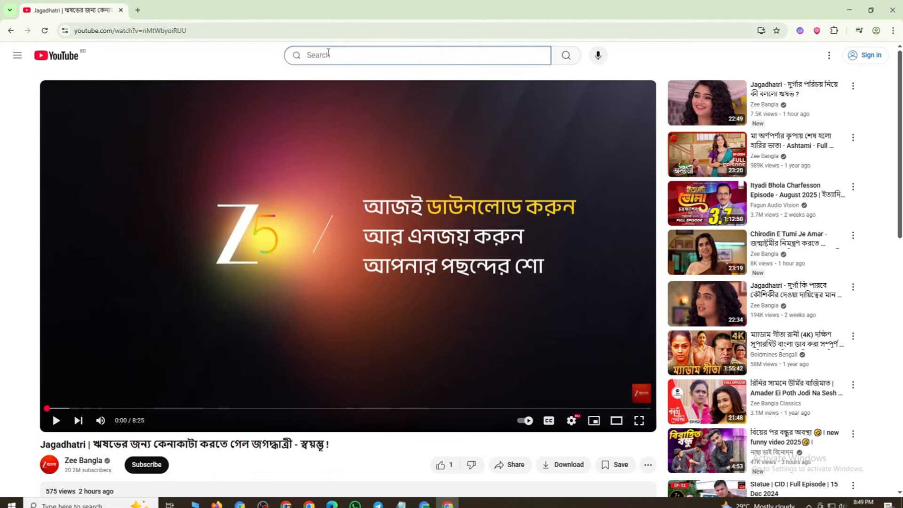
right_click(318, 56)
click(332, 173)
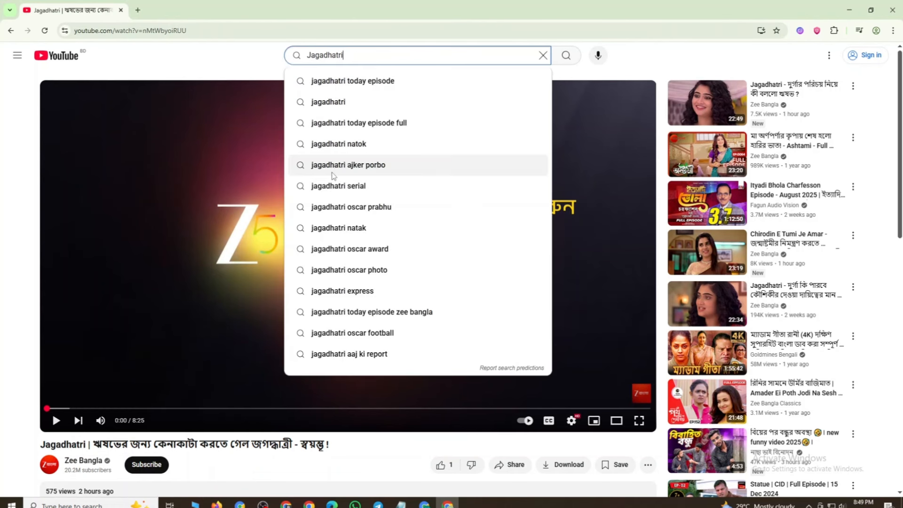
click(332, 175)
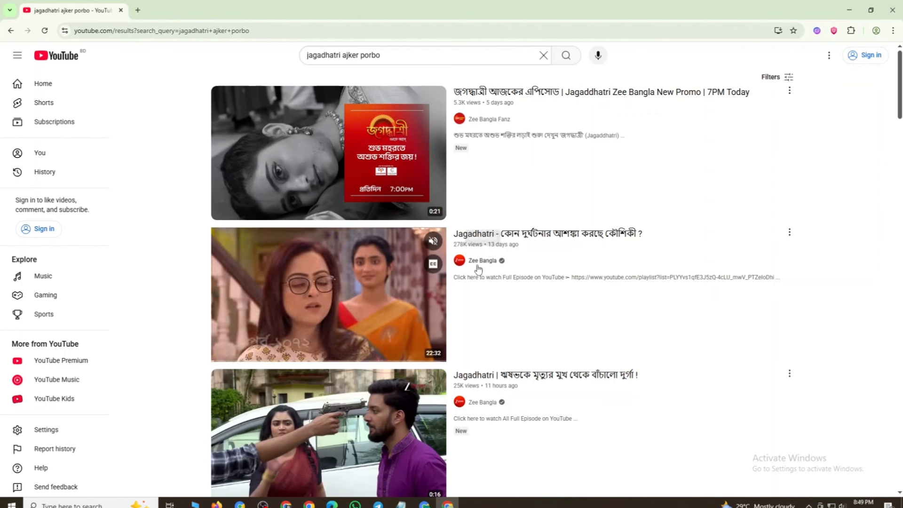
scroll(768, 419, down, 5)
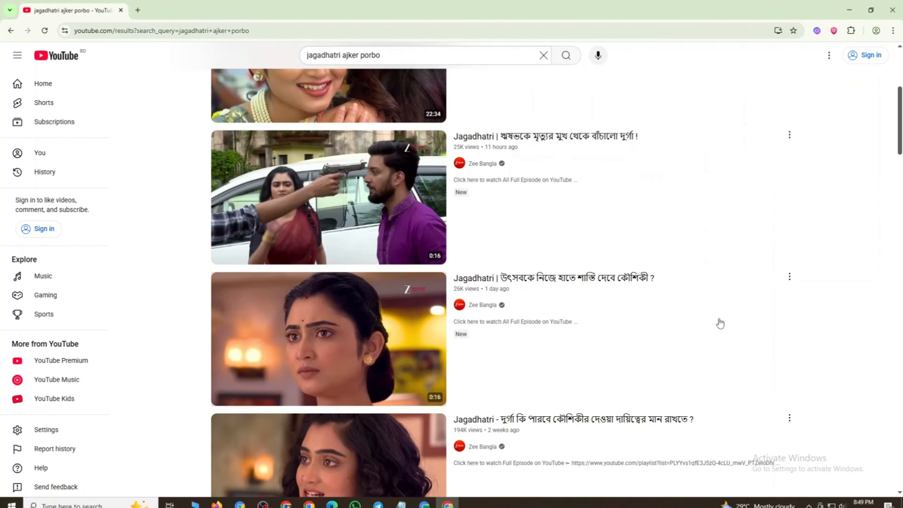
scroll(560, 298, down, 4)
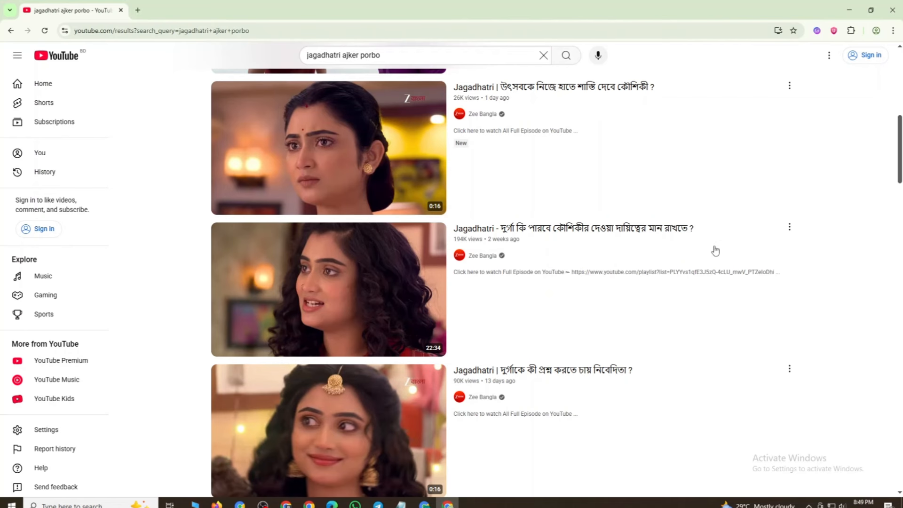
Step: Minimize the browser windows, launch CapCut from the desktop and create a new project
click(849, 10)
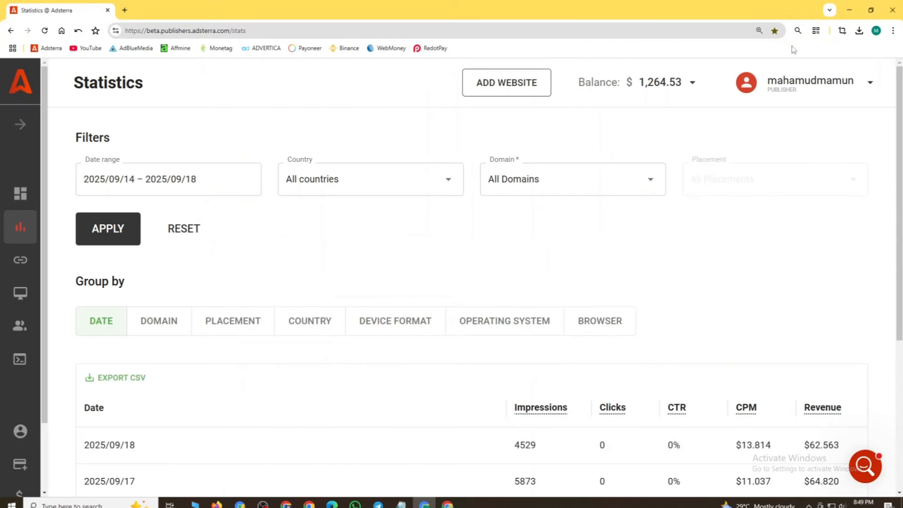
click(849, 9)
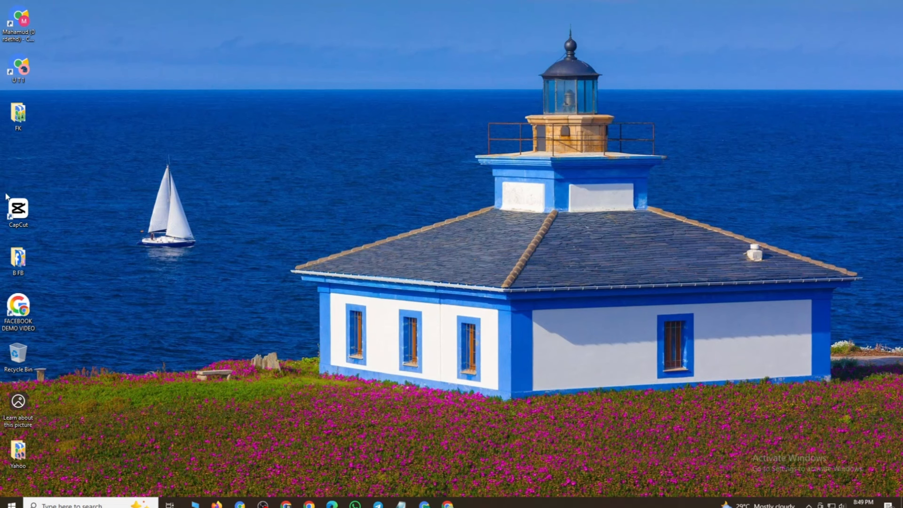
double_click(19, 212)
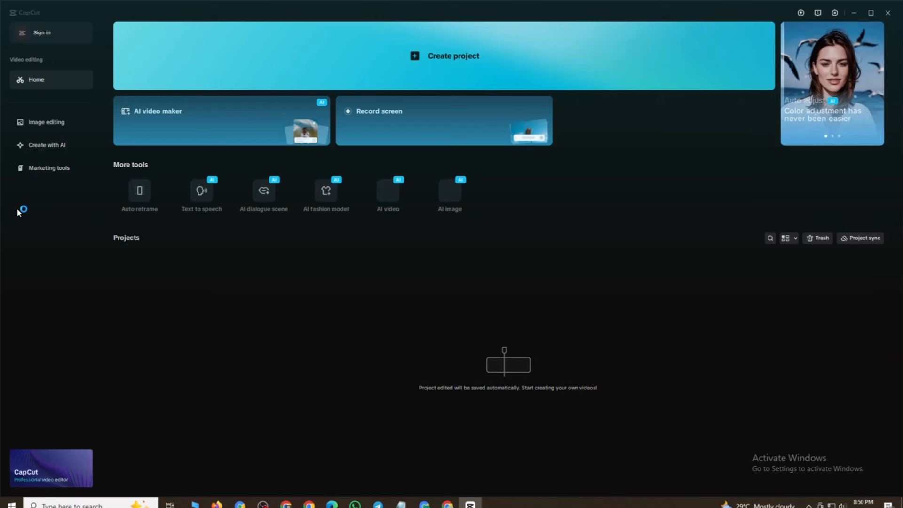
click(445, 59)
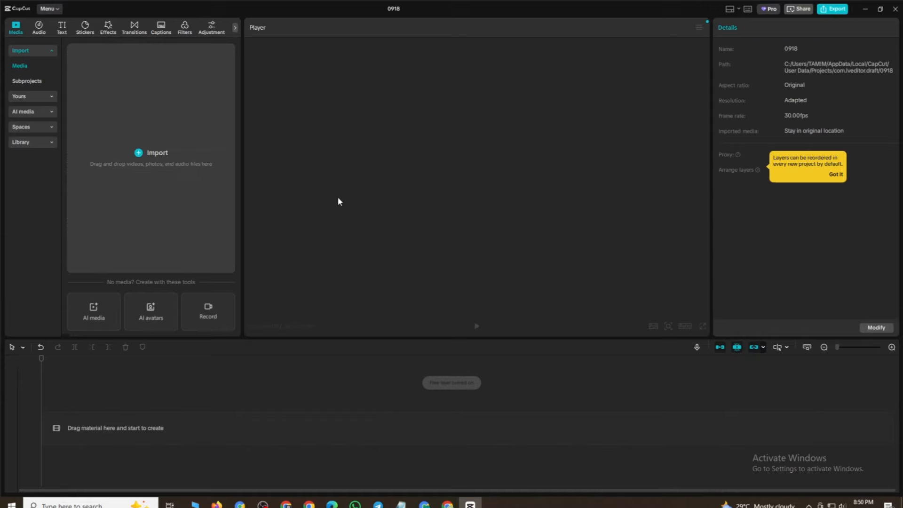
Step: Import the video "no e" from the Downloads folder and add it to the timeline
click(151, 153)
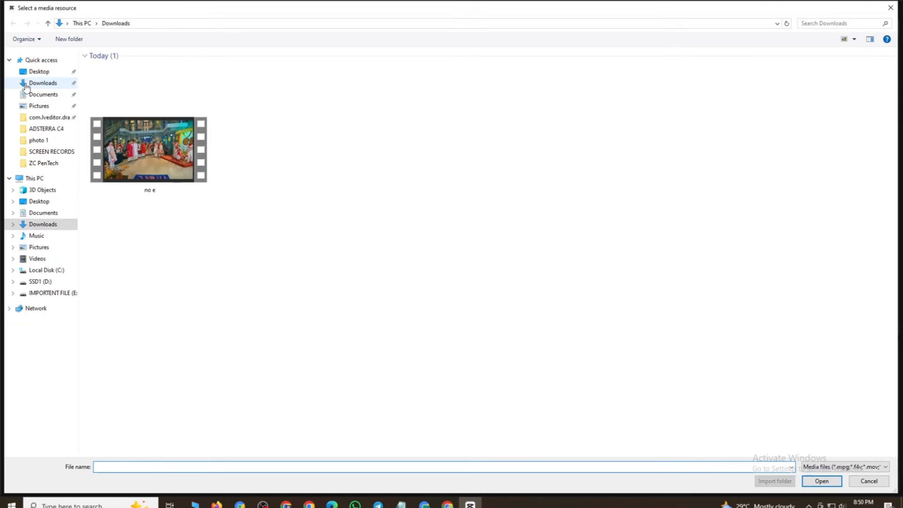
double_click(132, 165)
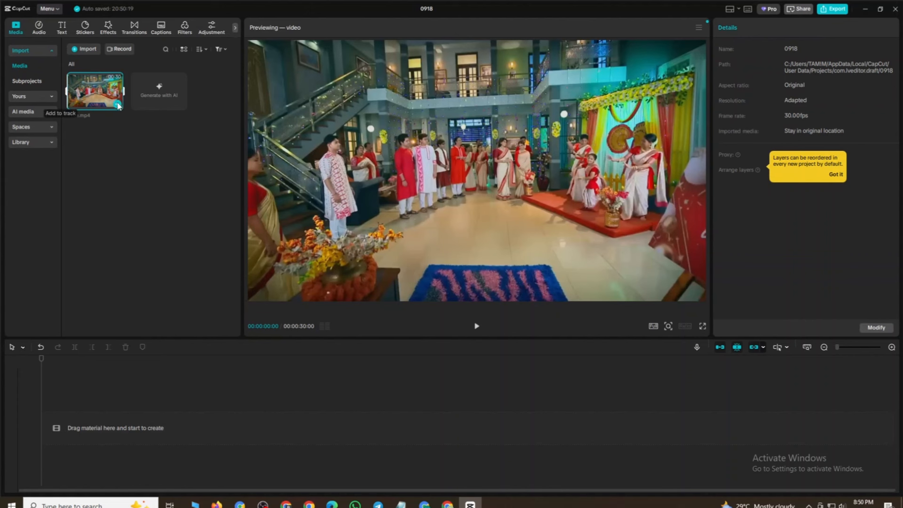
click(118, 104)
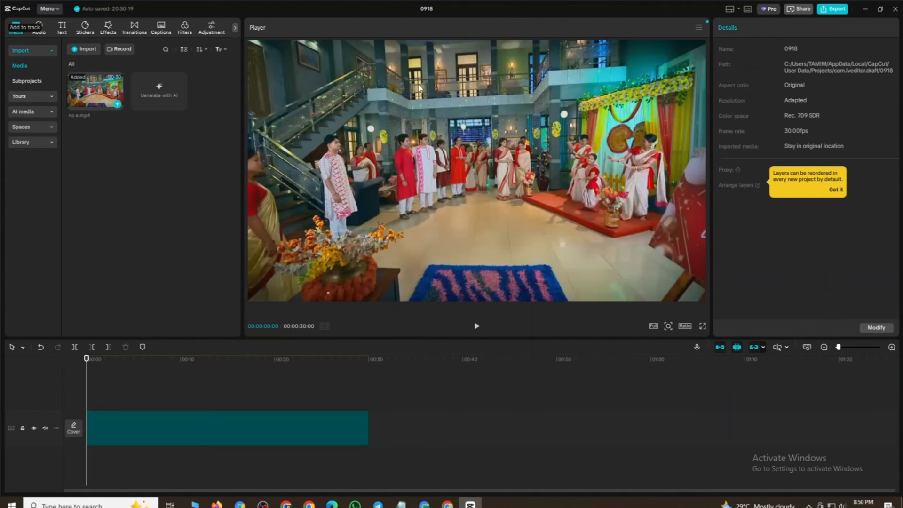
Step: Select the clip in the player and set the project's aspect ratio to 9:16
click(457, 186)
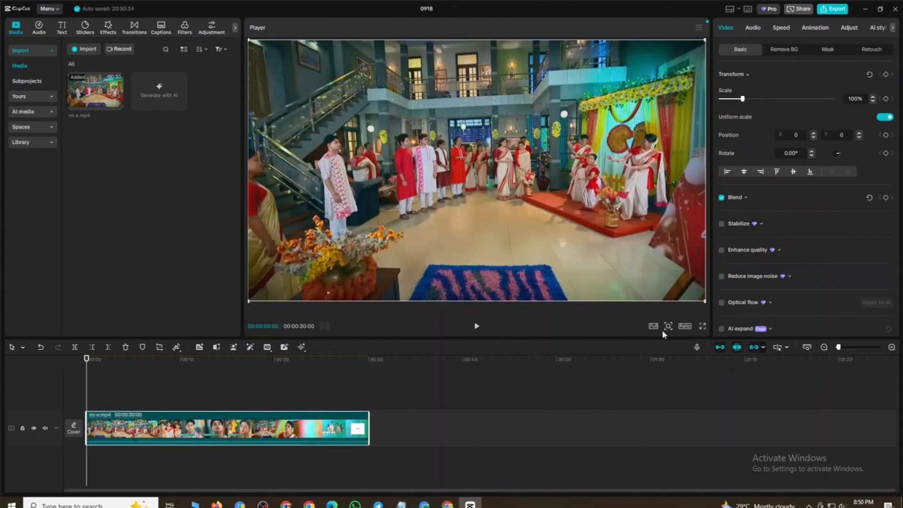
click(683, 327)
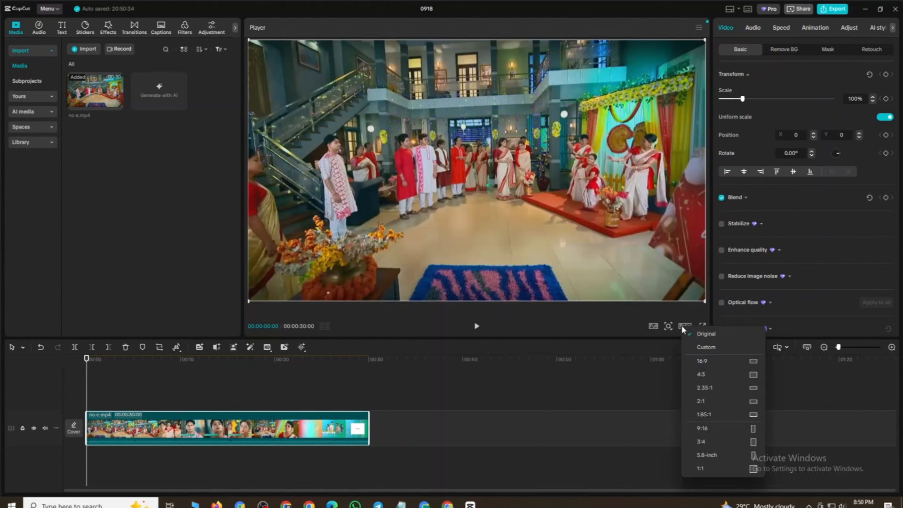
click(715, 428)
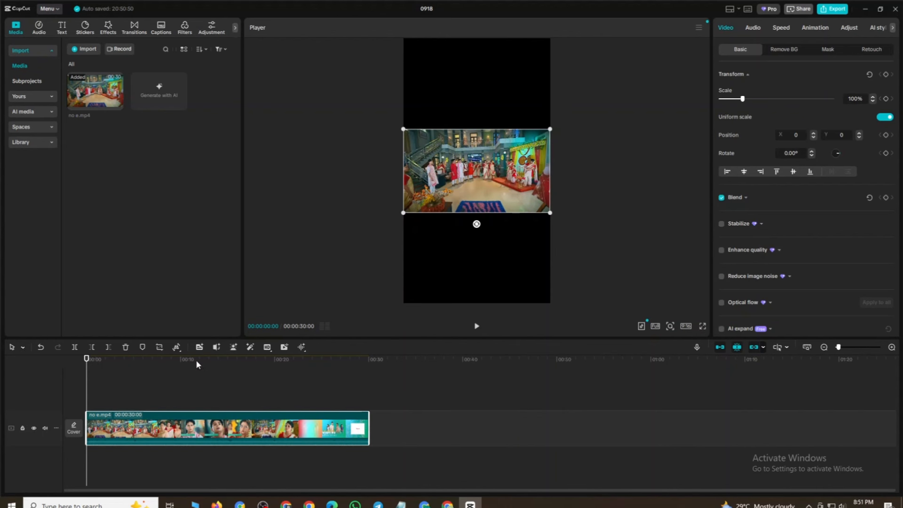
Step: Crop the clip to a 1:1 ratio, apply the crop and deselect the clip
click(160, 348)
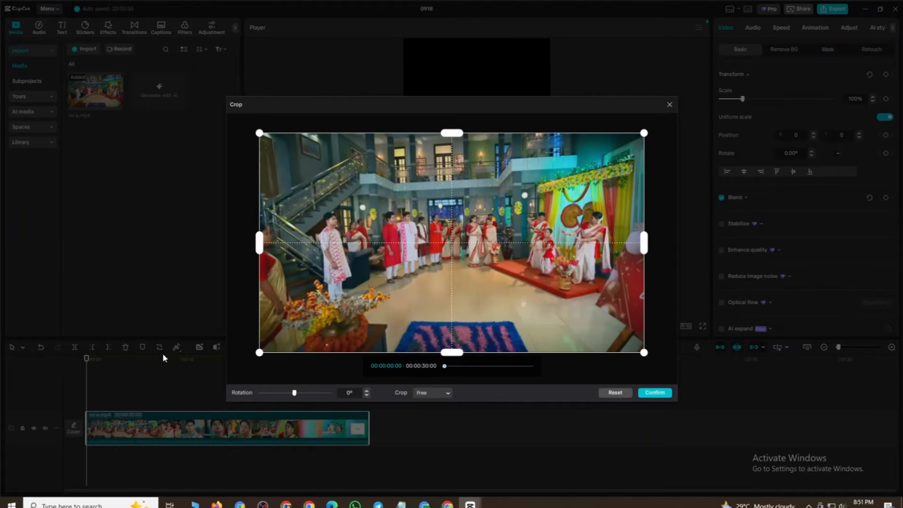
click(428, 394)
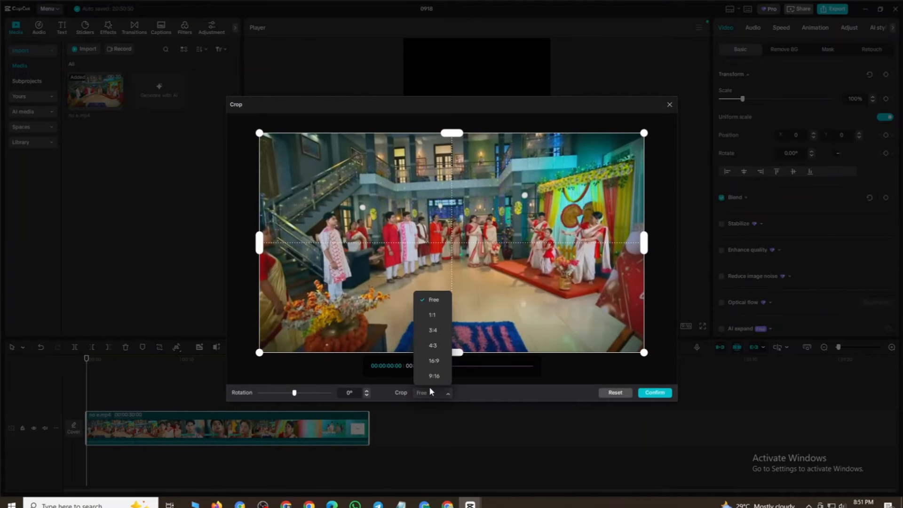
click(432, 316)
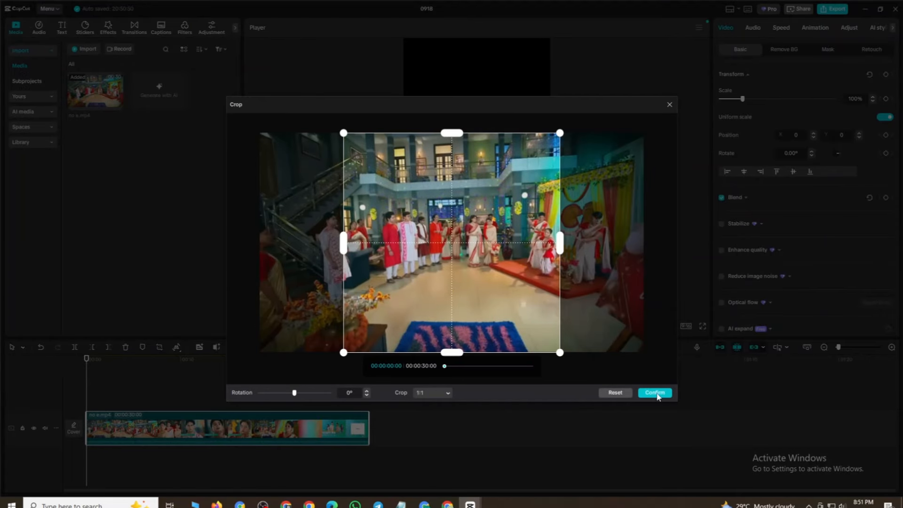
click(656, 393)
click(387, 163)
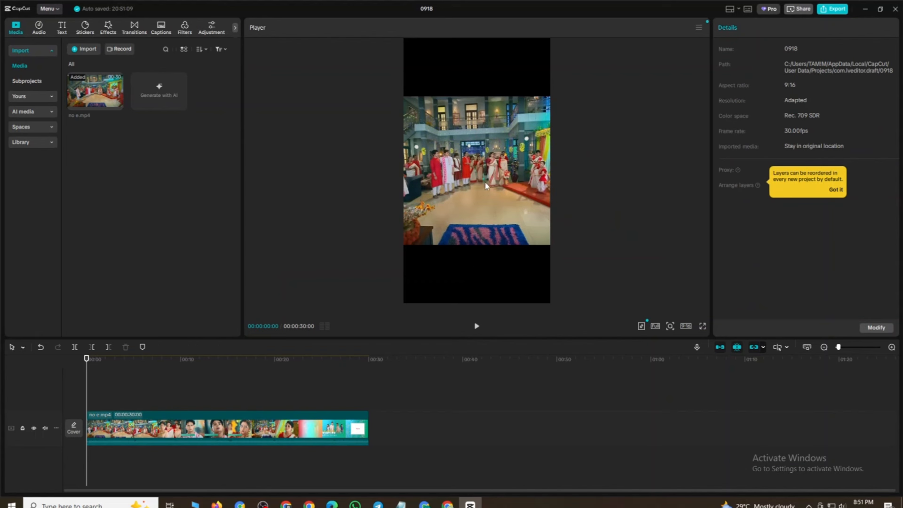
Step: Mute the video track, preview the first seconds of the clip and return the playhead to the start
click(46, 428)
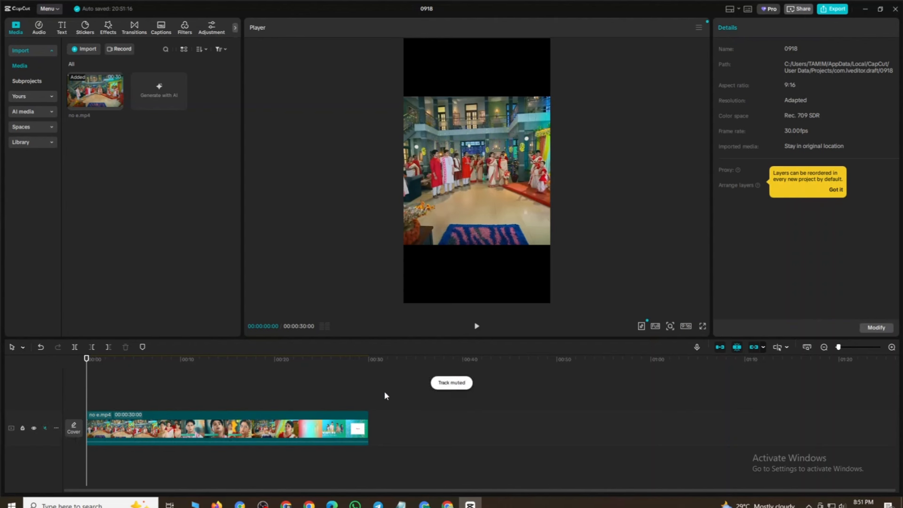
key(space)
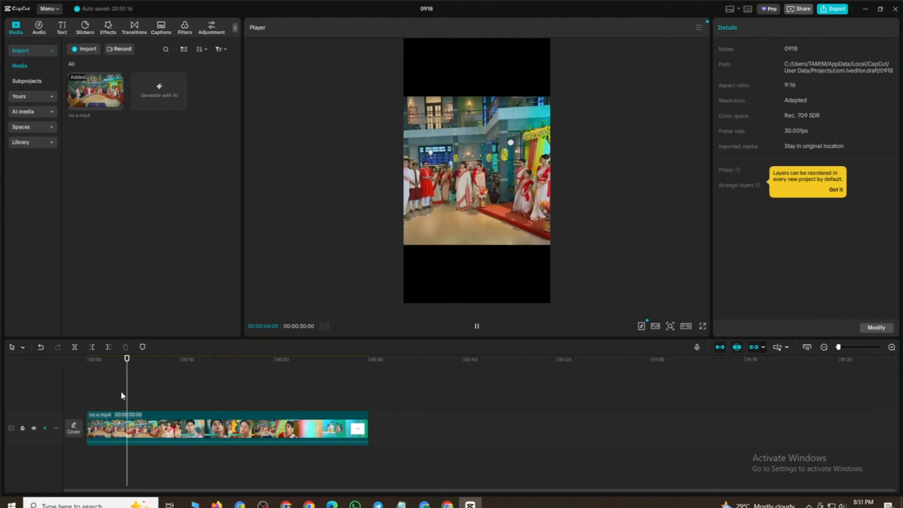
drag(129, 394, 46, 393)
key(space)
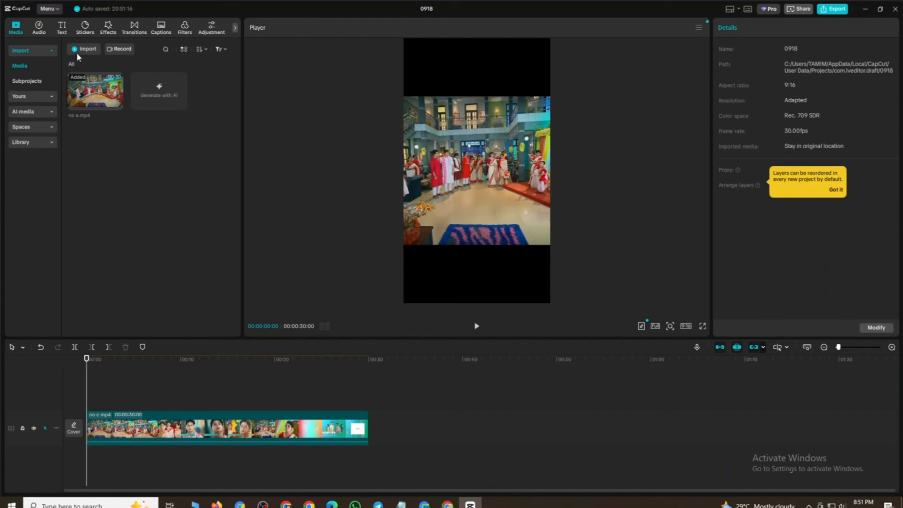
Step: Add a default text layer at the start of the timeline and replace its wording with "A ajker part"
click(63, 29)
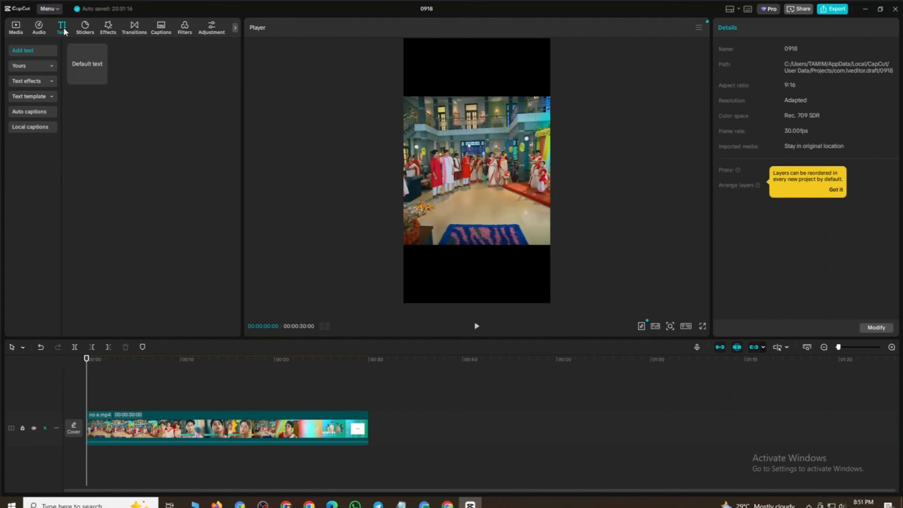
click(101, 79)
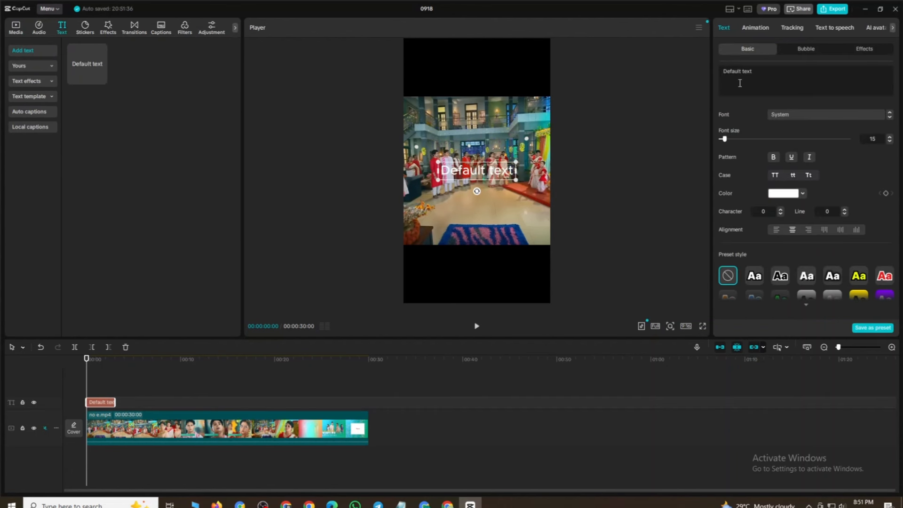
click(759, 81)
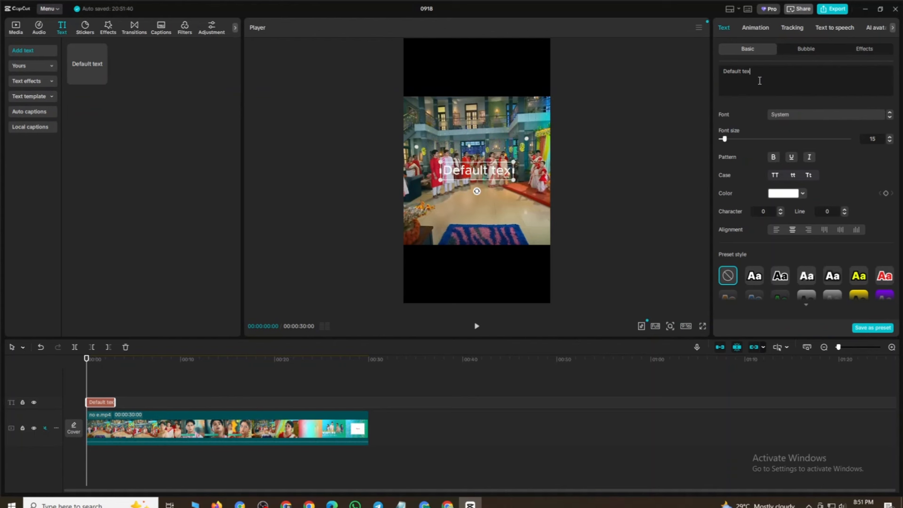
key(BackSpace)
key(BackSpace)
key(BackSpace)
key(BackSpace)
key(BackSpace)
key(BackSpace)
key(BackSpace)
key(BackSpace)
key(BackSpace)
key(BackSpace)
key(BackSpace)
key(BackSpace)
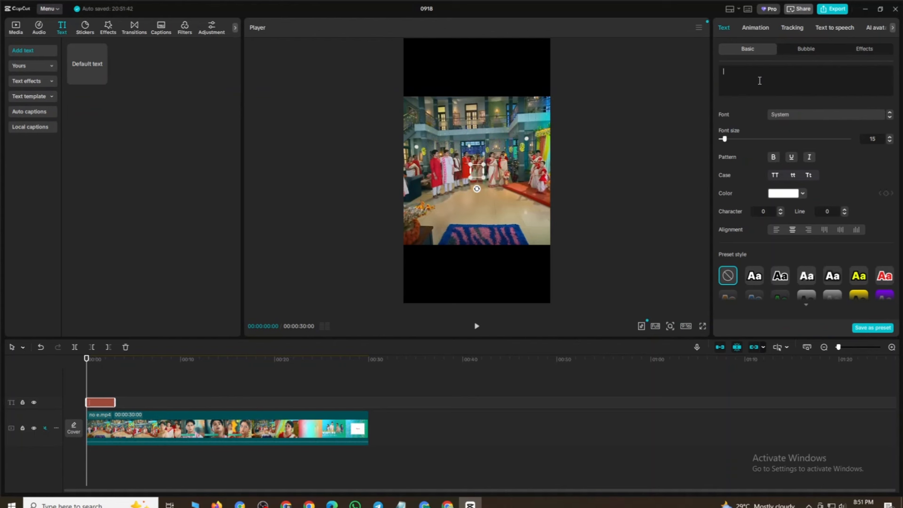
text(A aj)
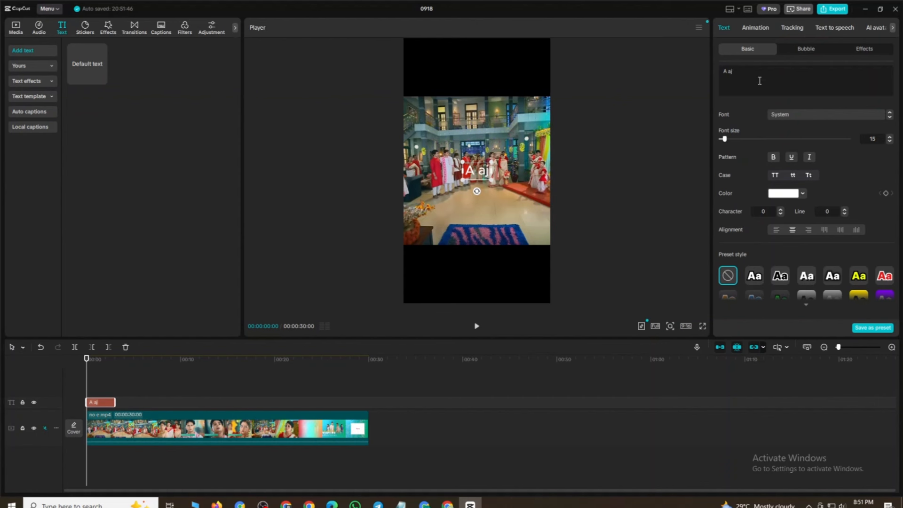
text(ker)
text(part)
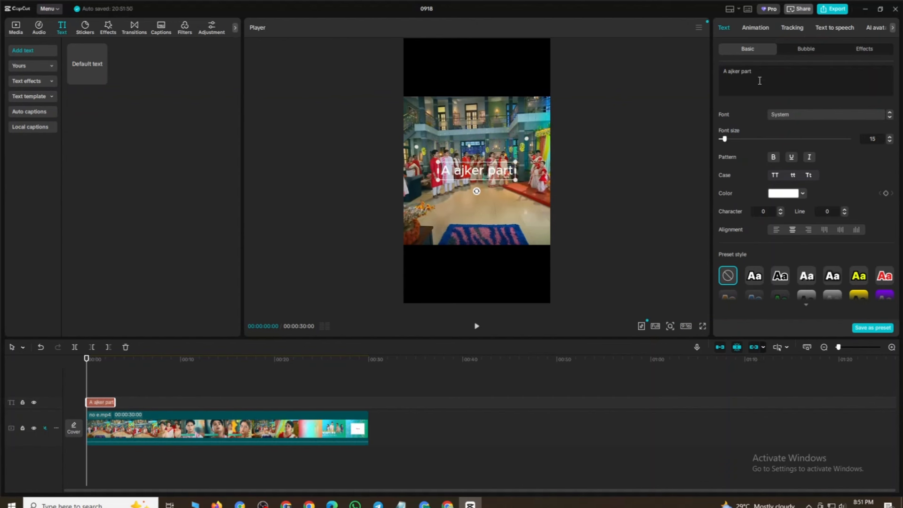
Step: Place the "A ajker part" text in the black area above the video and extend its duration to about 16 seconds
drag(488, 182, 478, 90)
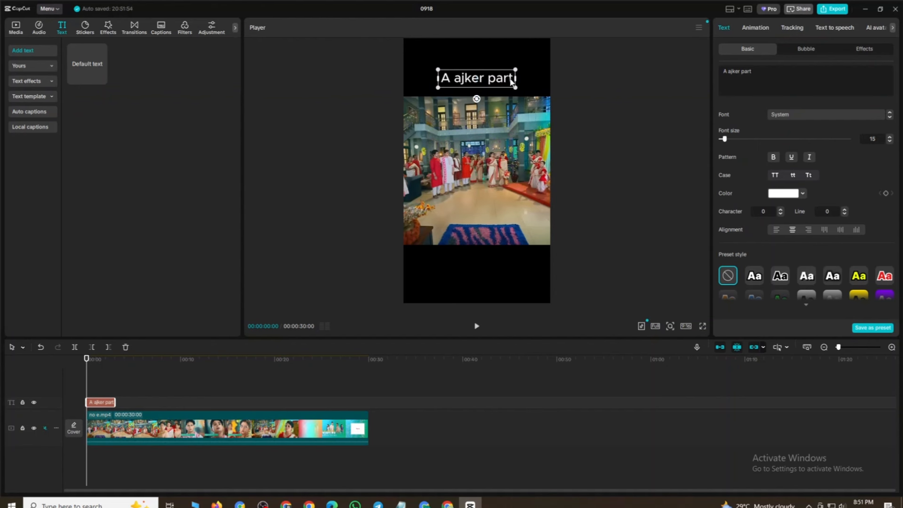
click(578, 86)
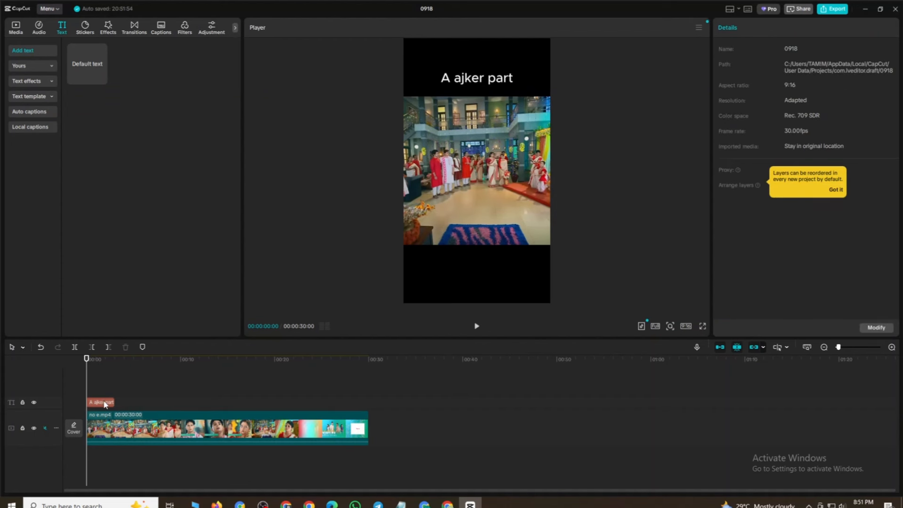
drag(113, 403, 232, 405)
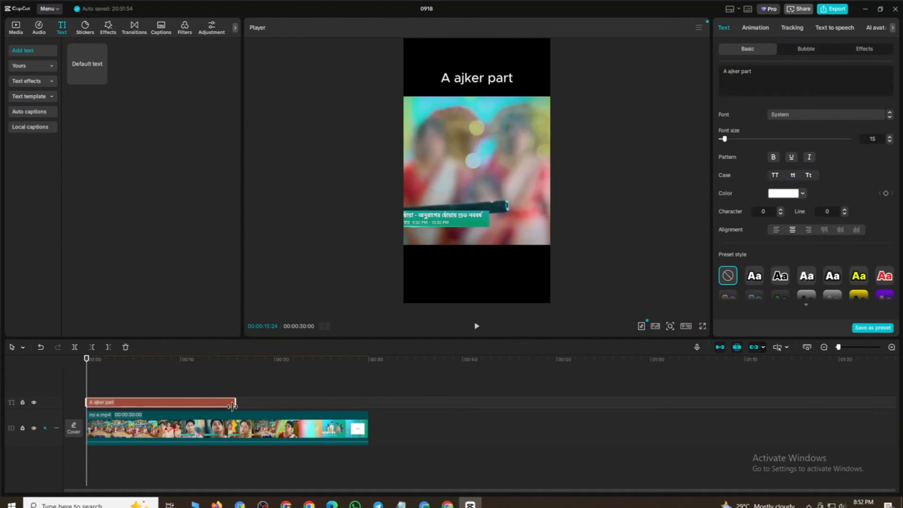
click(98, 392)
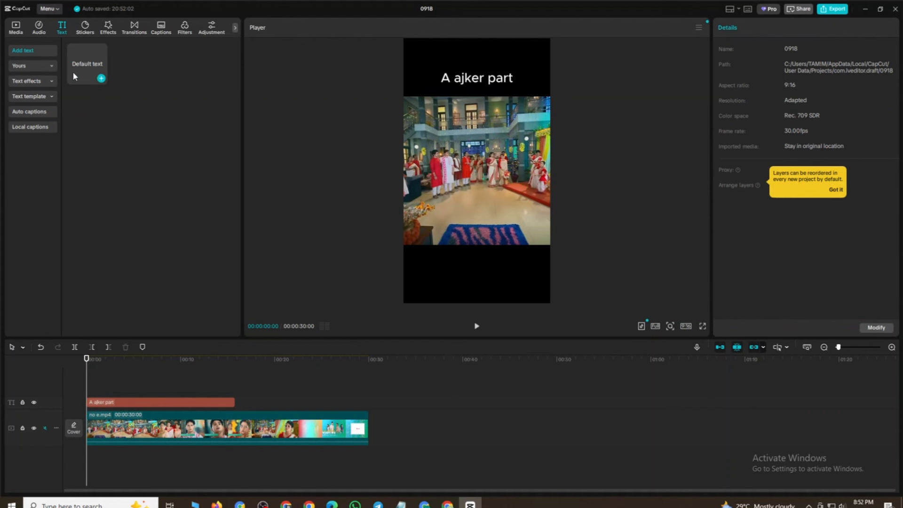
Step: Add a second default text layer and replace its wording with "full natok link comment"
click(101, 78)
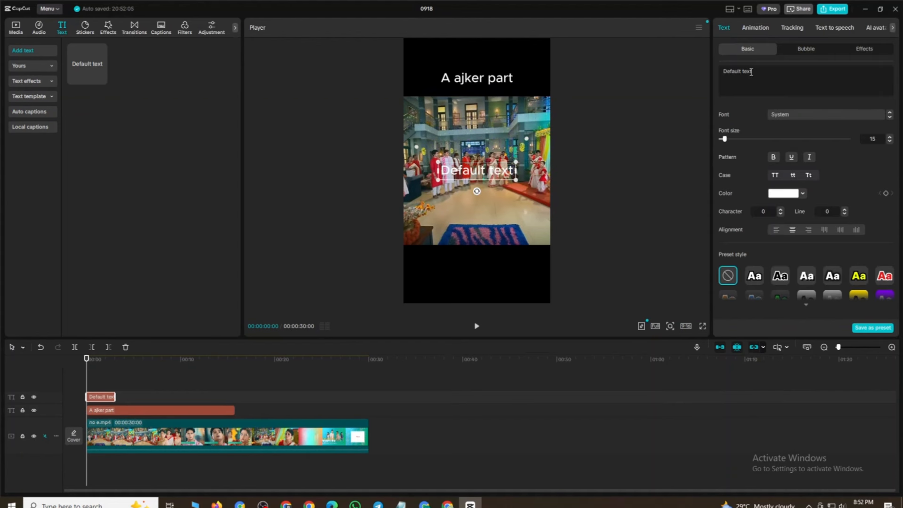
key(BackSpace)
key(BackSpace)
key(BackSpace)
key(BackSpace)
key(BackSpace)
key(BackSpace)
key(BackSpace)
key(BackSpace)
key(BackSpace)
key(BackSpace)
key(BackSpace)
key(BackSpace)
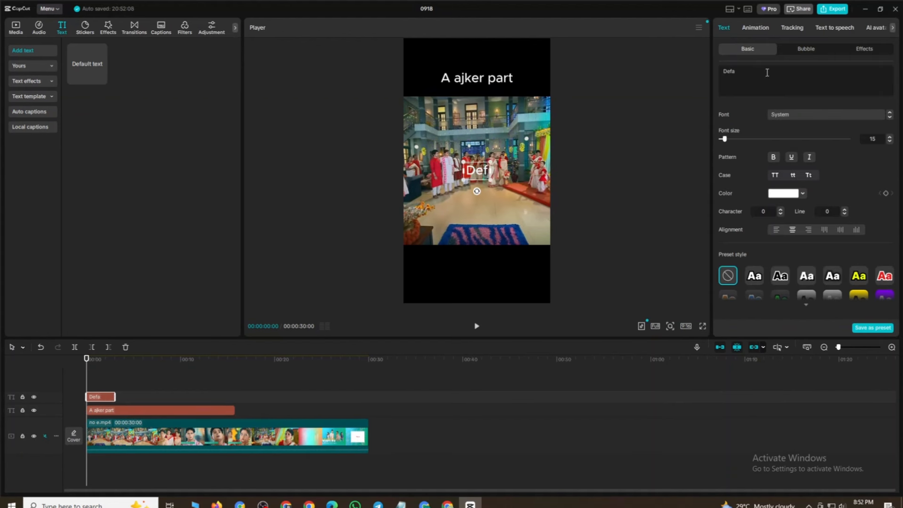
text(fu)
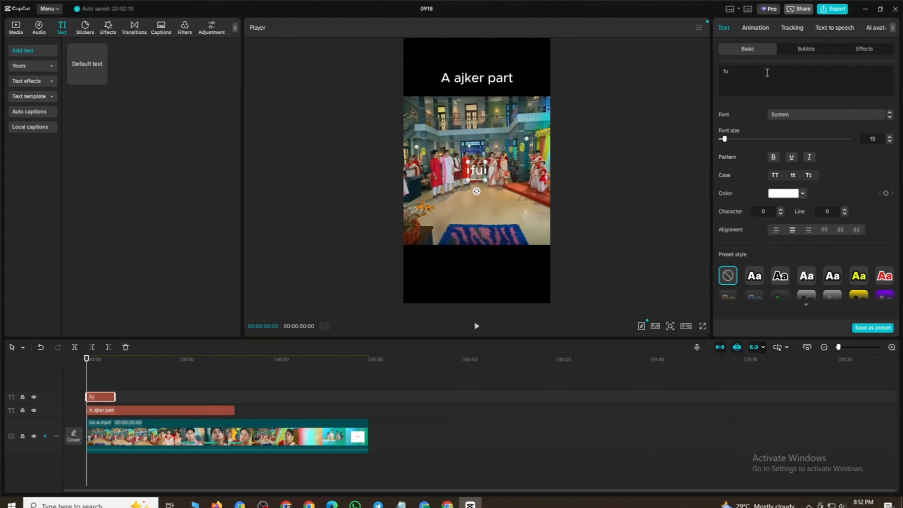
text(ll nato)
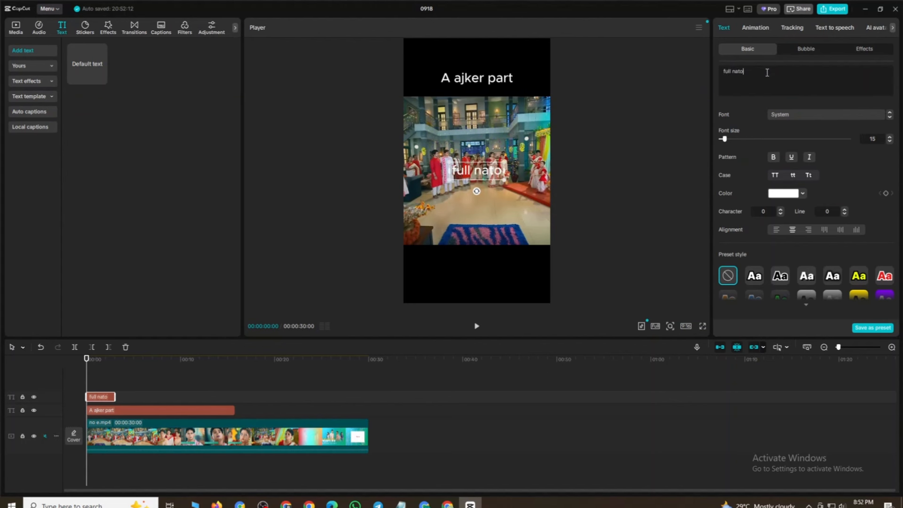
text(k link )
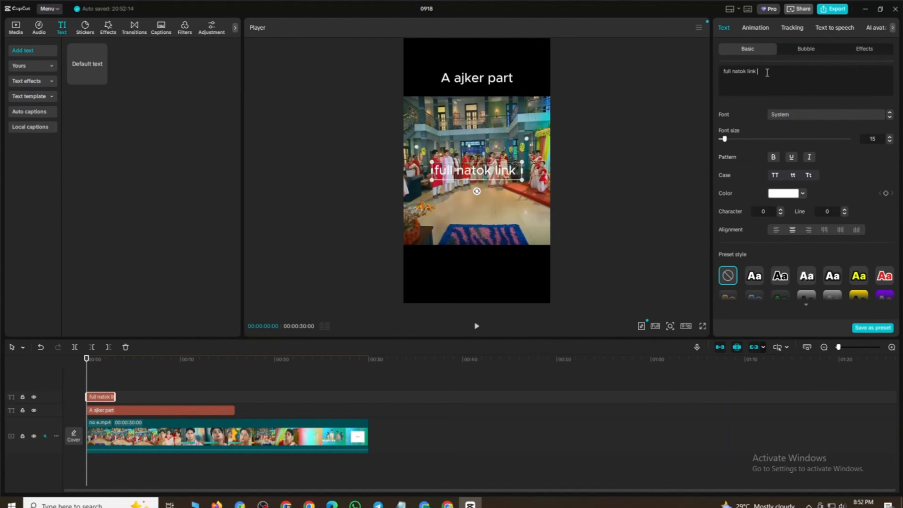
text(comment)
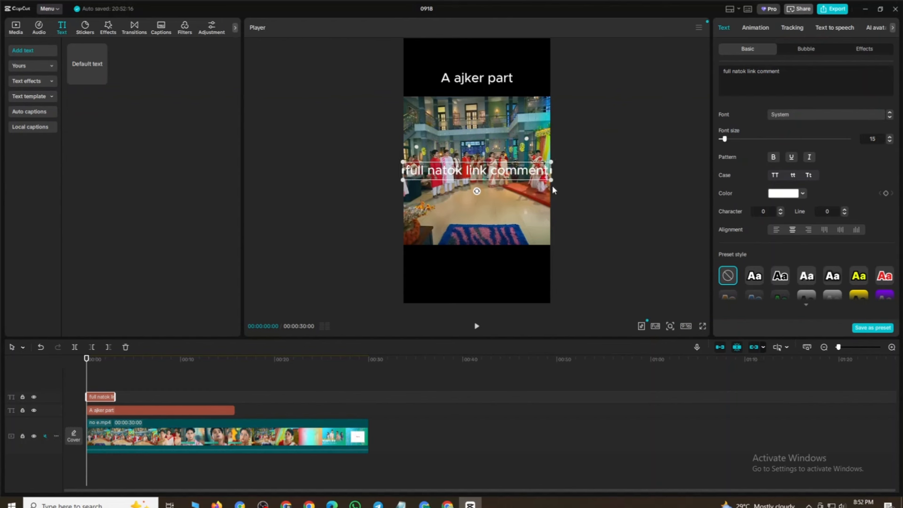
Step: Shrink the "full natok link comment" text slightly to fit the frame and center it in the black area below the video
drag(551, 180, 539, 179)
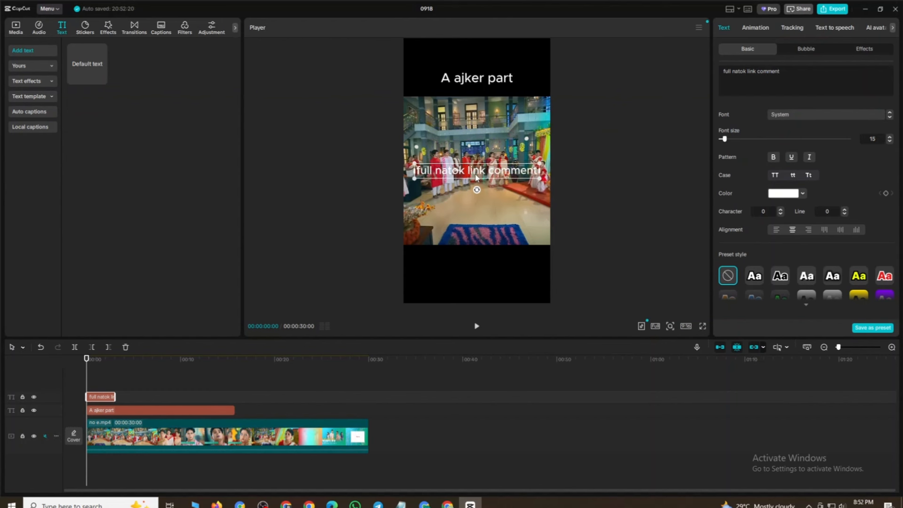
drag(476, 176, 475, 261)
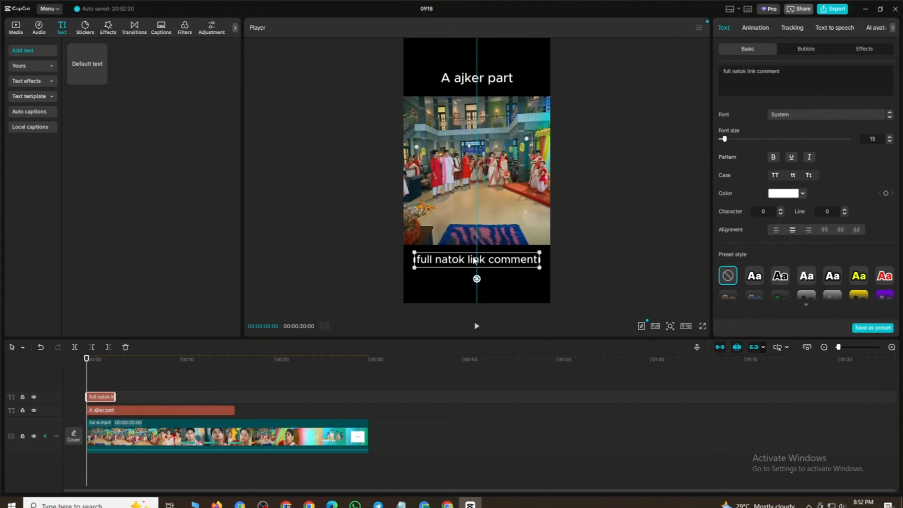
drag(475, 260, 475, 260)
click(582, 243)
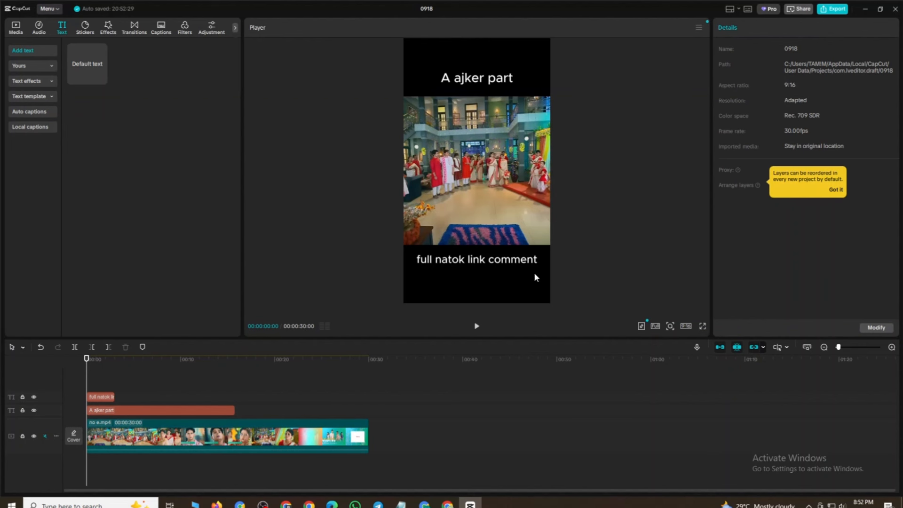
Step: Extend the "full natok link comment" layer on the timeline to end together with the "A ajker part" layer
click(109, 400)
drag(115, 400, 232, 402)
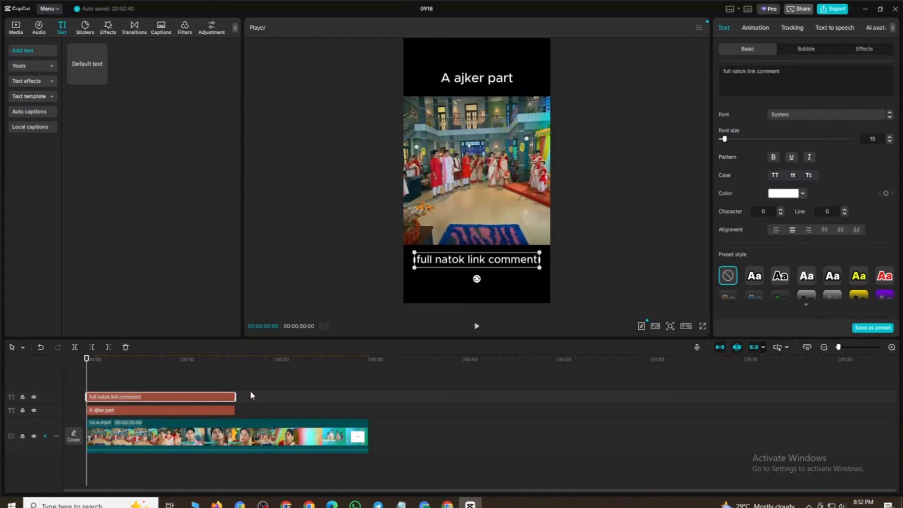
click(250, 391)
Step: Trim the video clip at 00:00:21:14, removing everything after that point
click(251, 389)
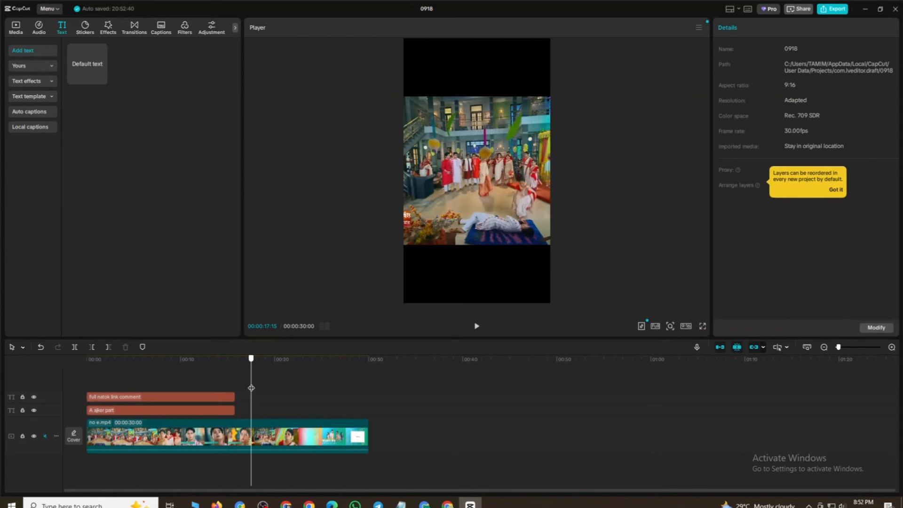
drag(252, 389, 288, 405)
click(291, 439)
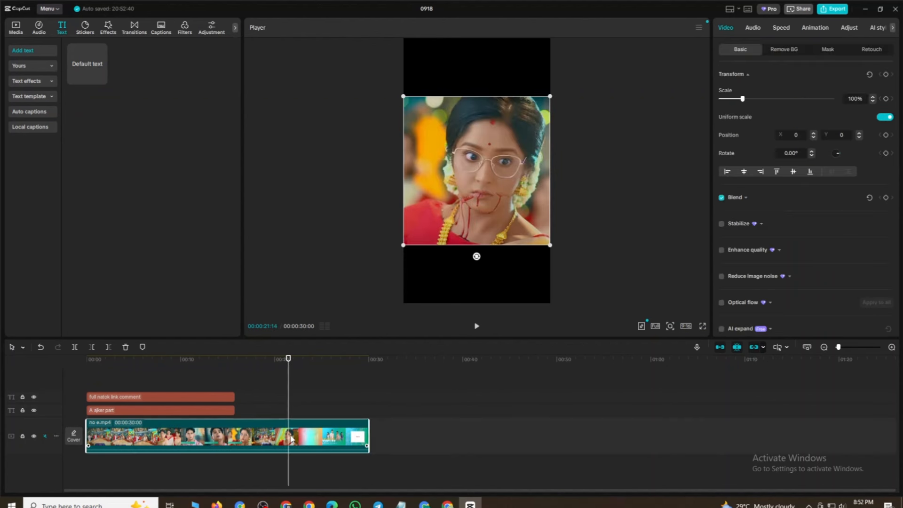
click(110, 348)
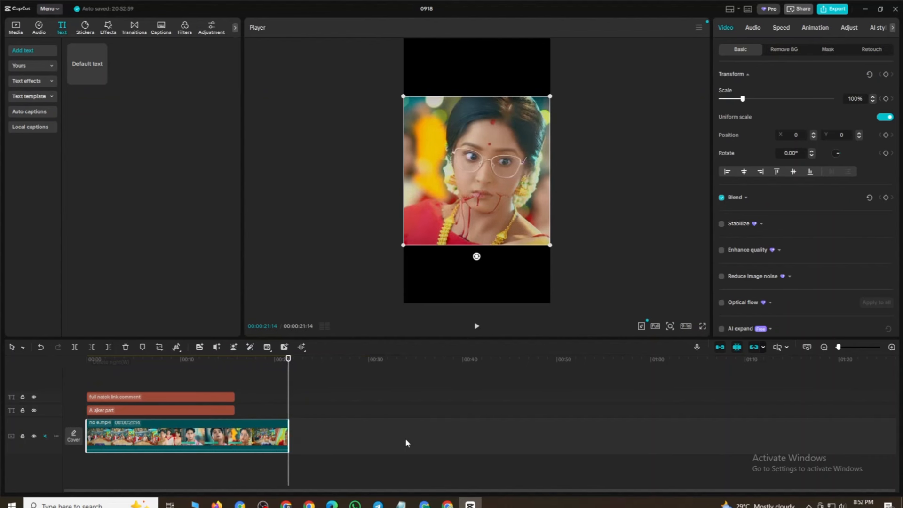
Step: Extend both text layers to the end of the trimmed video clip and return the playhead to the start
click(231, 410)
drag(243, 409, 288, 410)
click(231, 399)
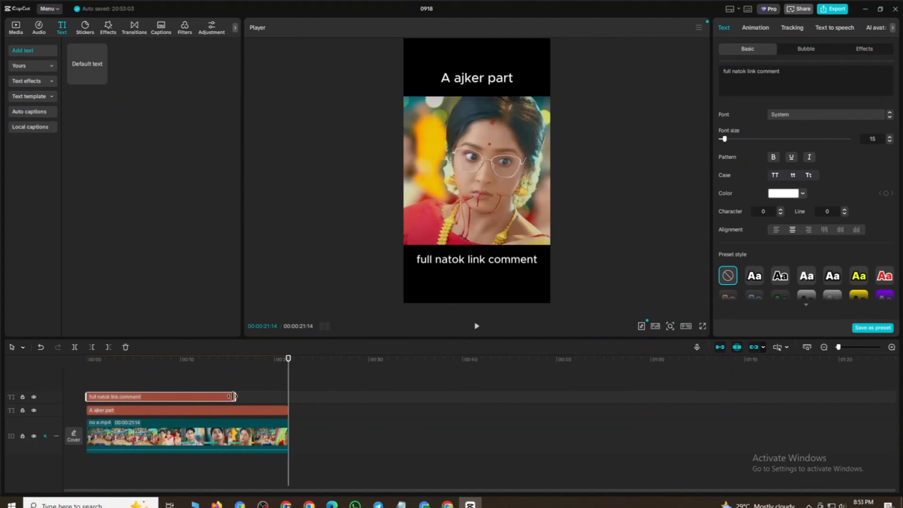
drag(231, 400, 286, 407)
click(211, 380)
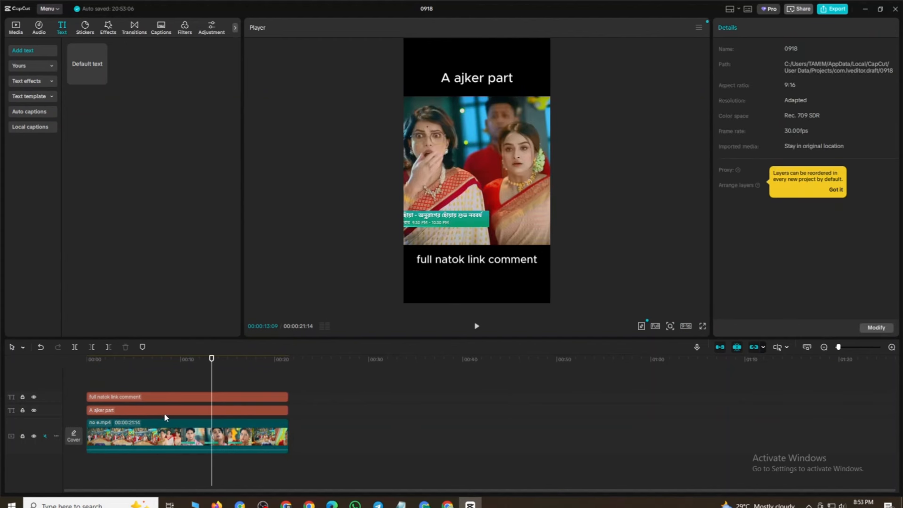
drag(154, 369, 69, 370)
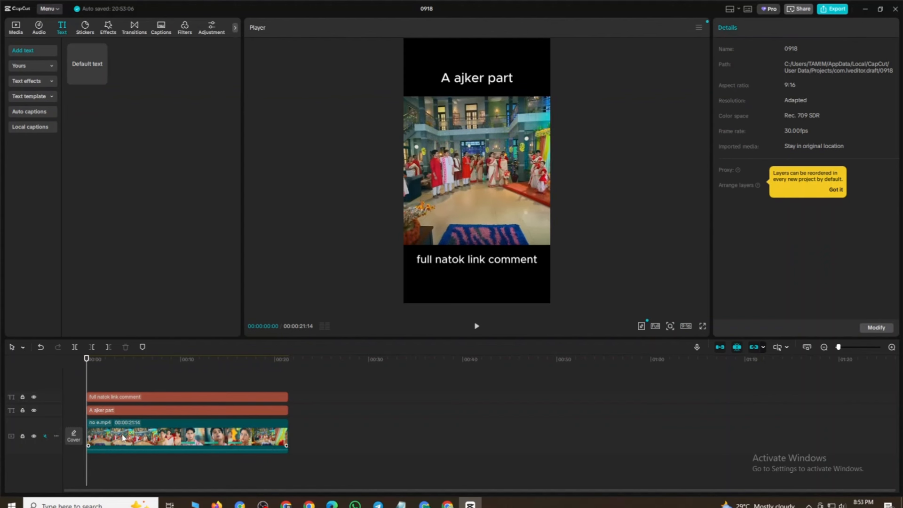
click(16, 27)
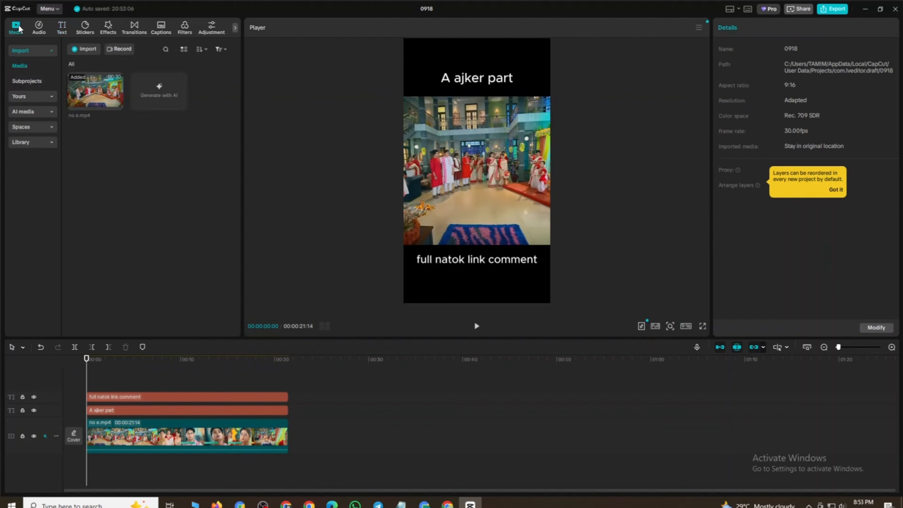
click(87, 52)
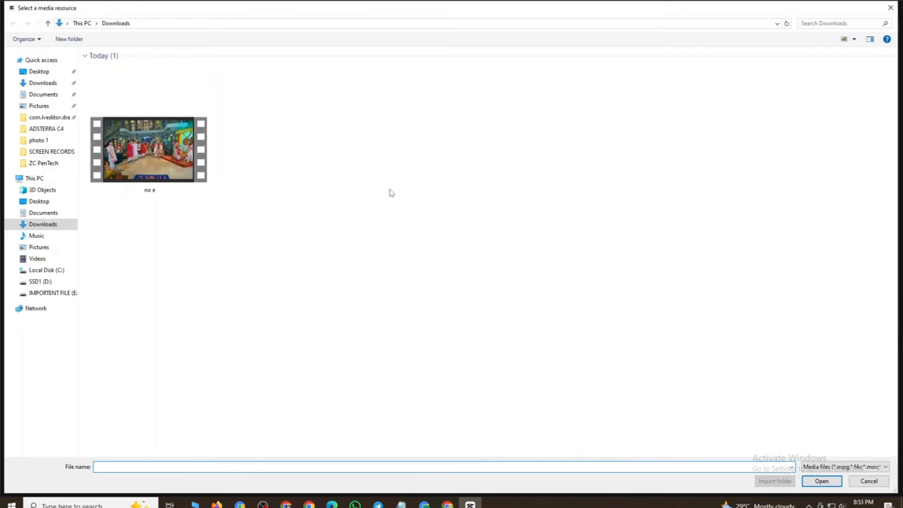
click(859, 482)
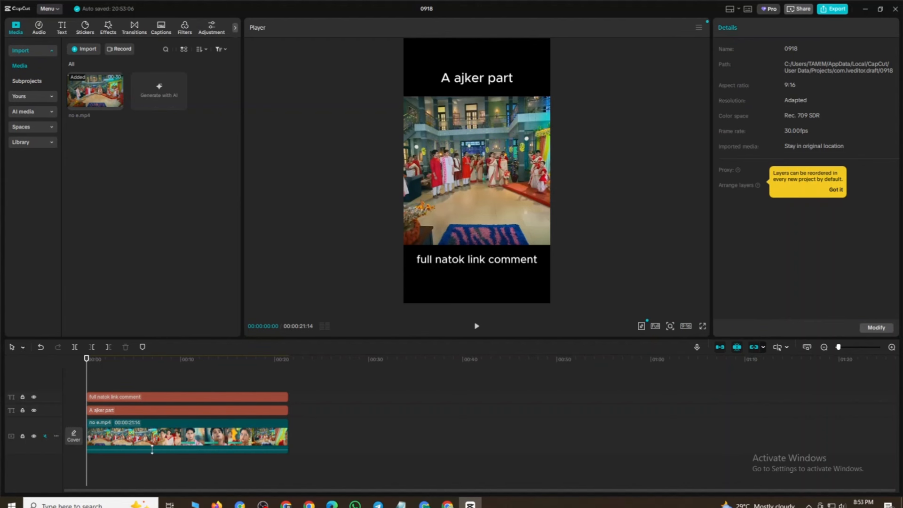
Step: Apply the High voice filter from the voice changer to the video clip's audio
click(191, 432)
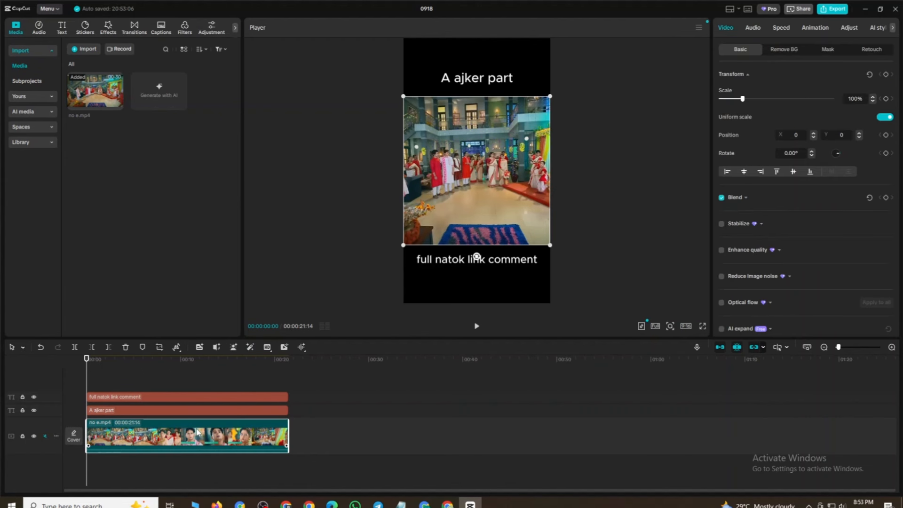
click(753, 28)
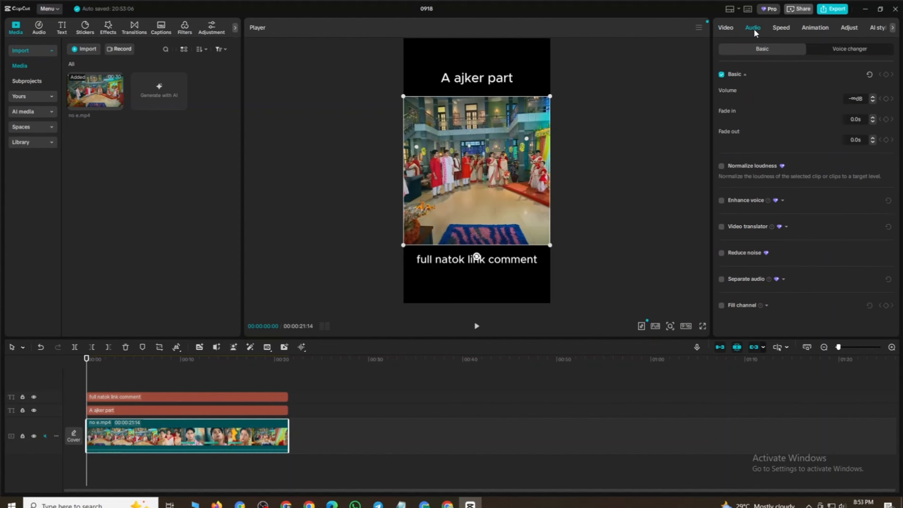
click(845, 51)
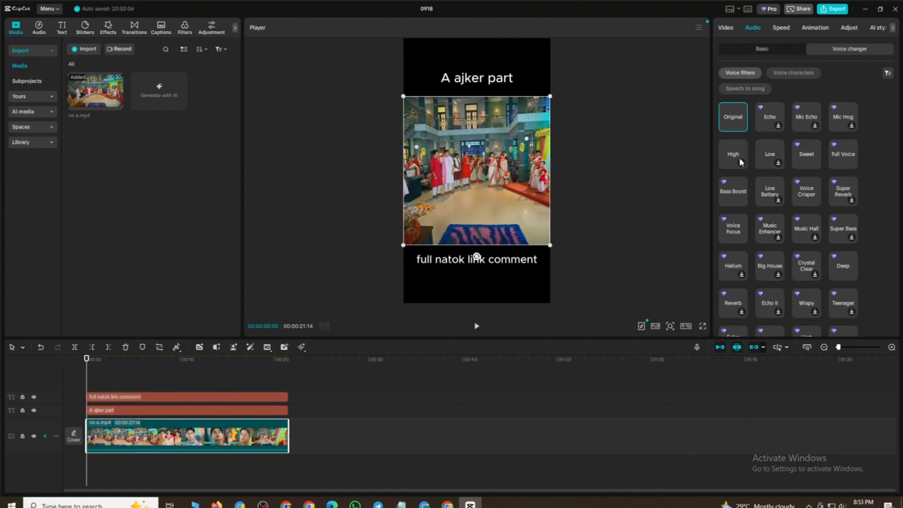
scroll(811, 254, down, 4)
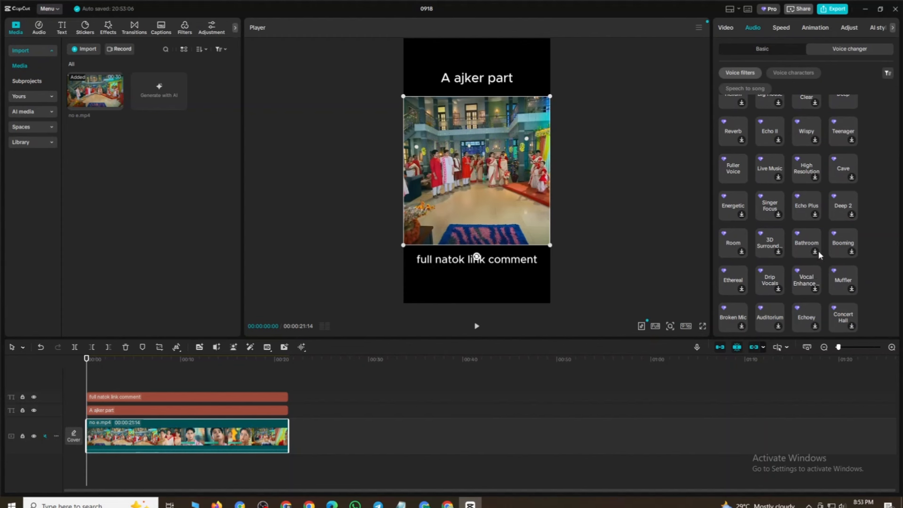
scroll(813, 264, up, 4)
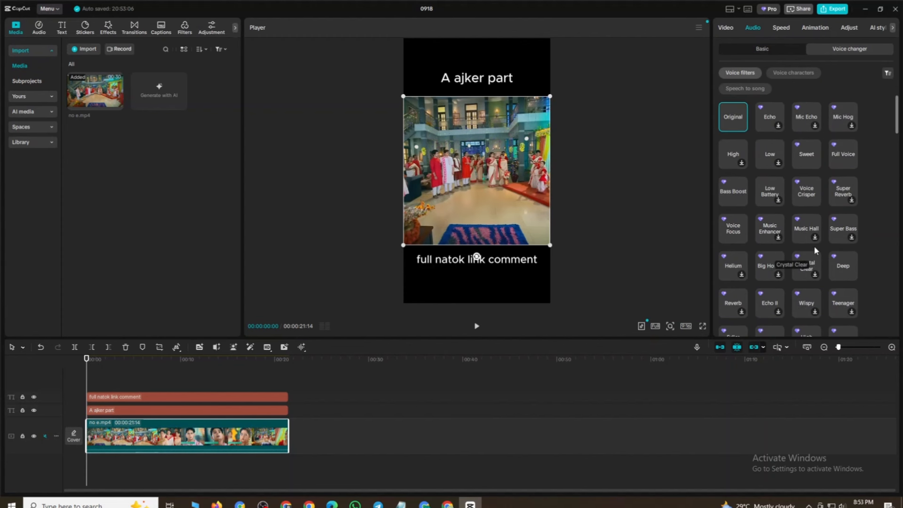
click(736, 155)
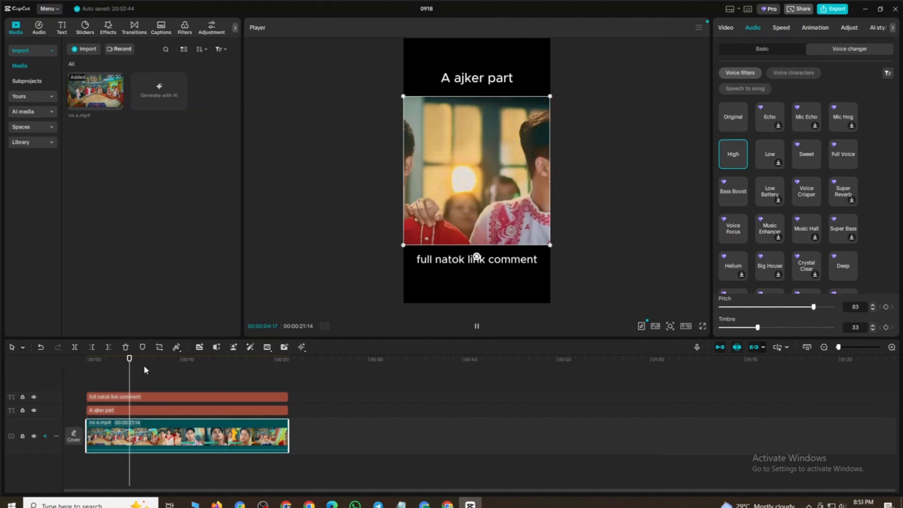
Step: Enable Separate audio in the basic audio settings of the video clip
click(106, 377)
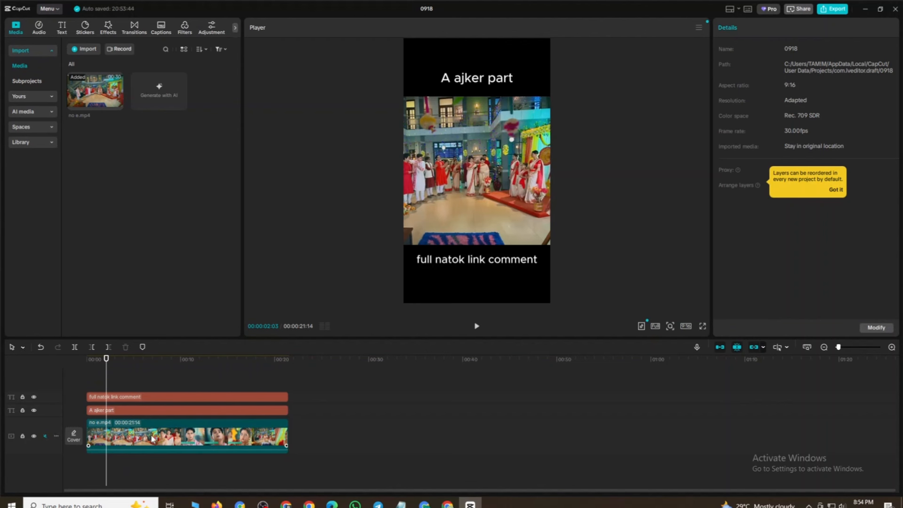
click(210, 438)
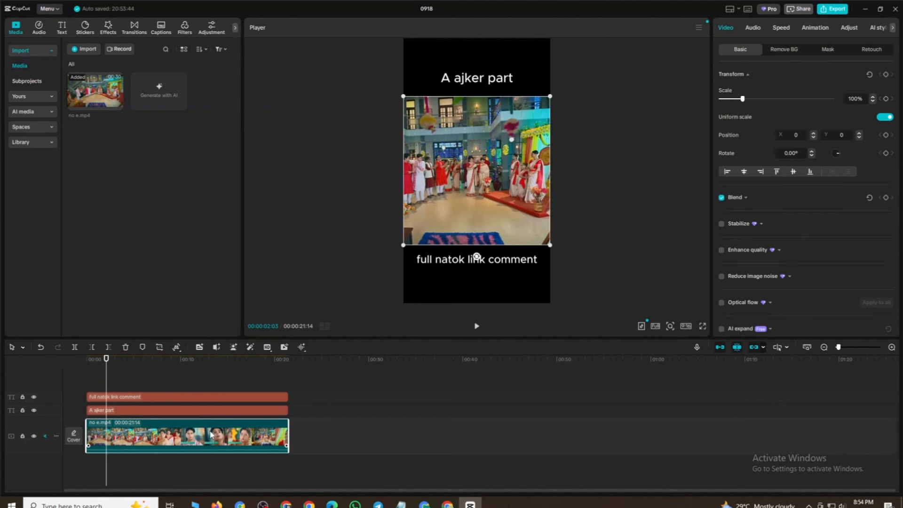
scroll(785, 244, down, 5)
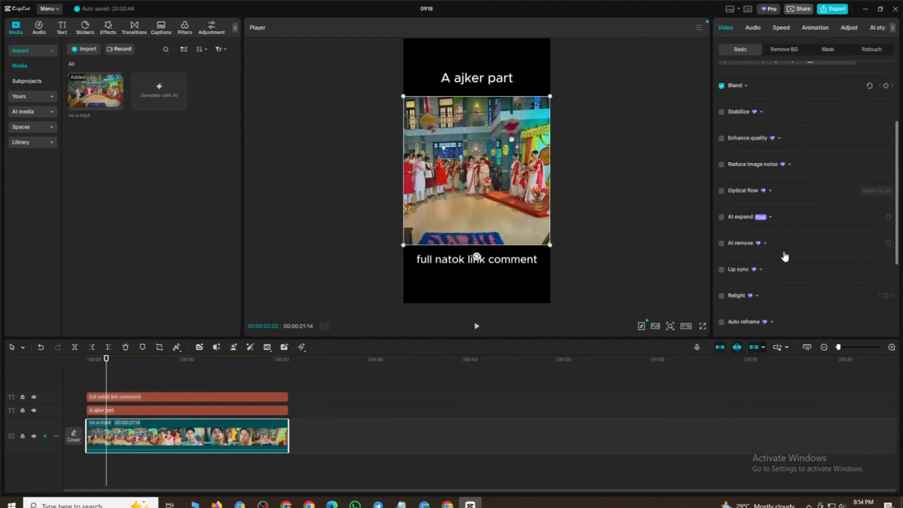
click(753, 28)
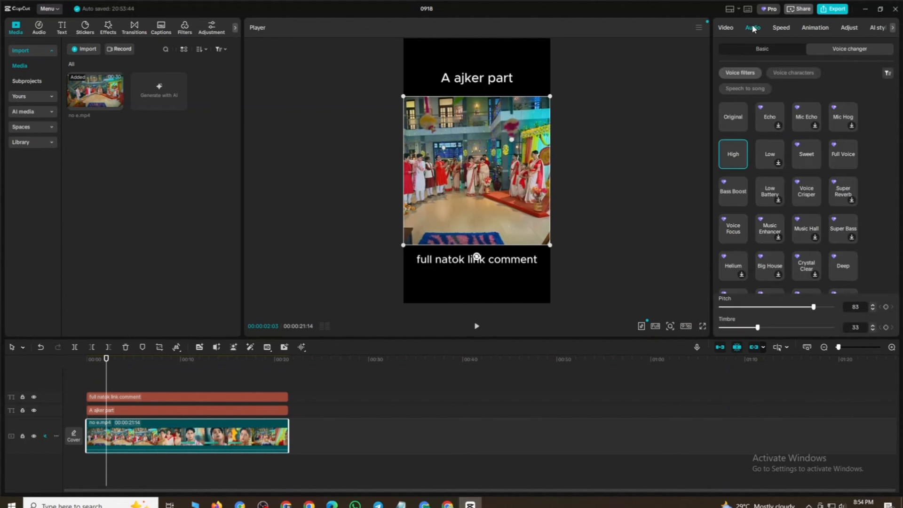
click(746, 54)
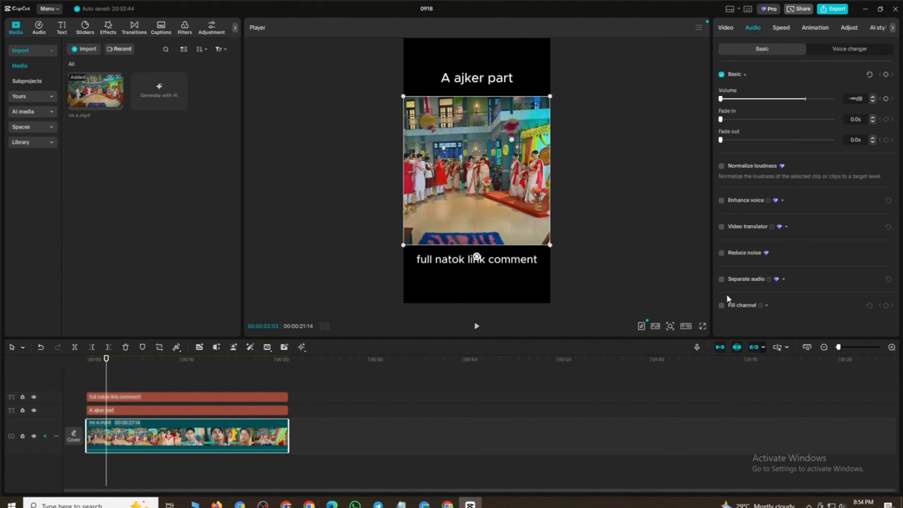
click(721, 280)
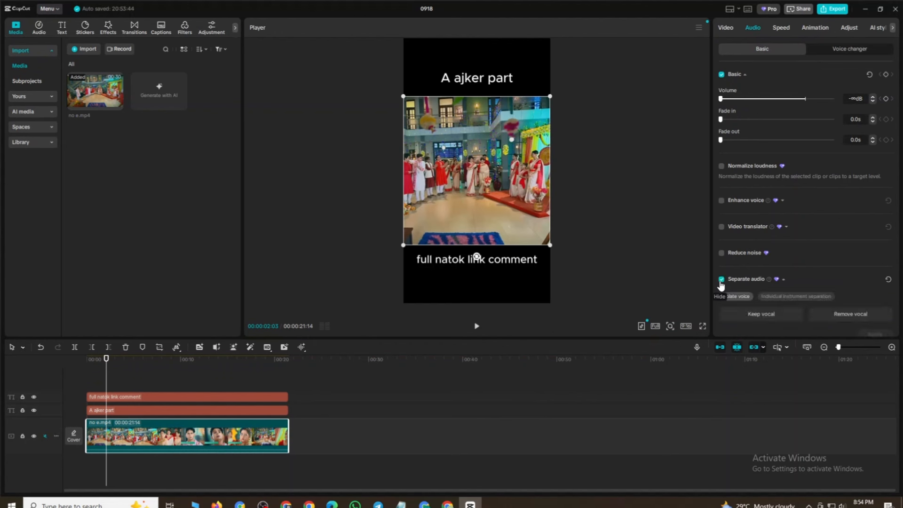
scroll(755, 278, down, 2)
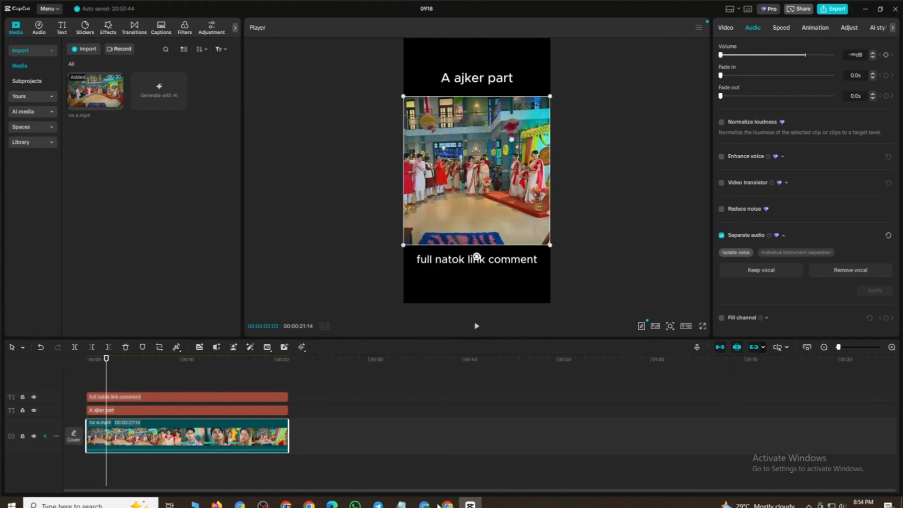
Step: Switch to YouTube in the browser and search for "youtube audio library"
key(alt+Tab)
click(543, 55)
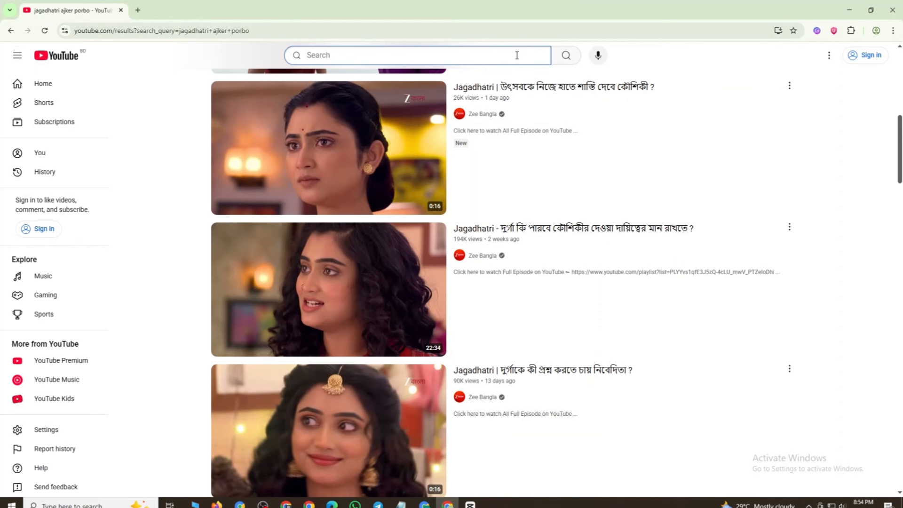
text(you)
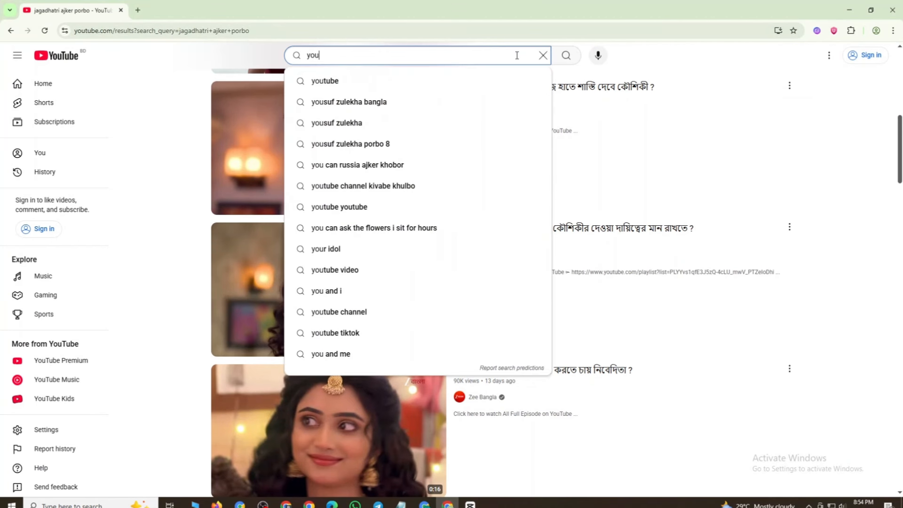
text(tube au)
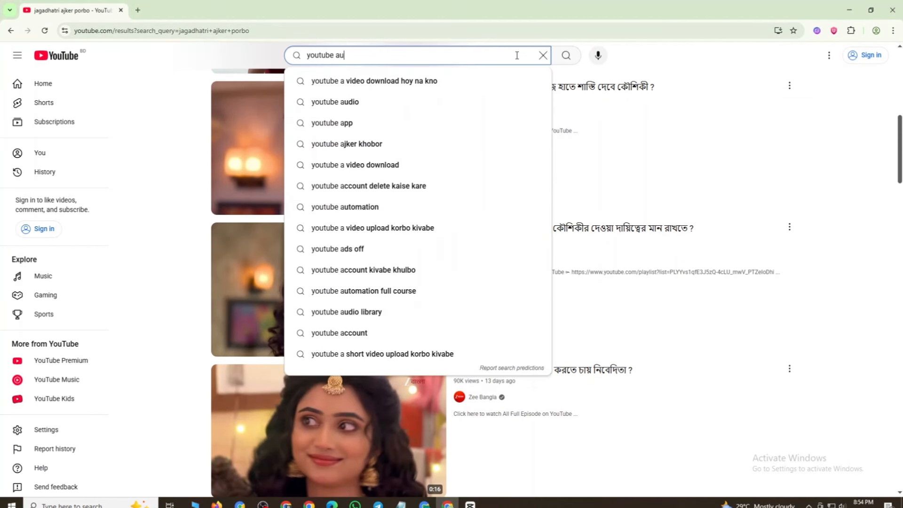
text(dio)
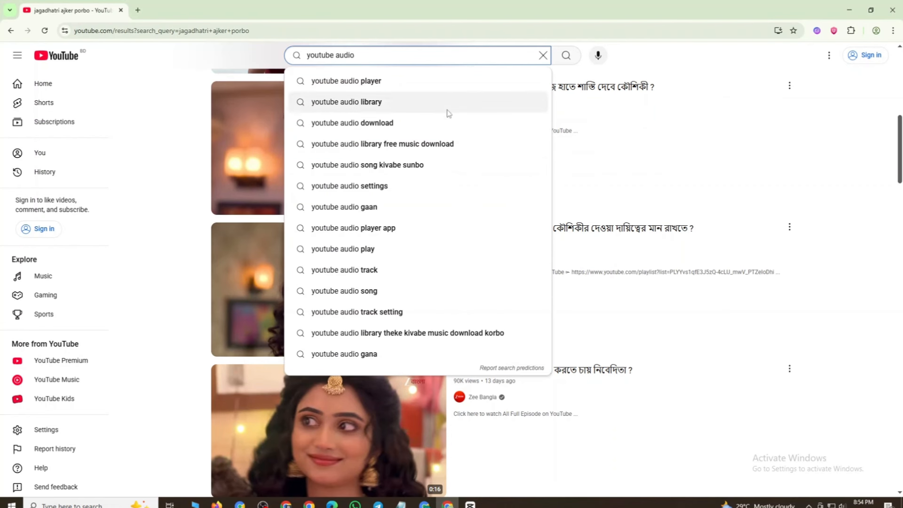
click(387, 110)
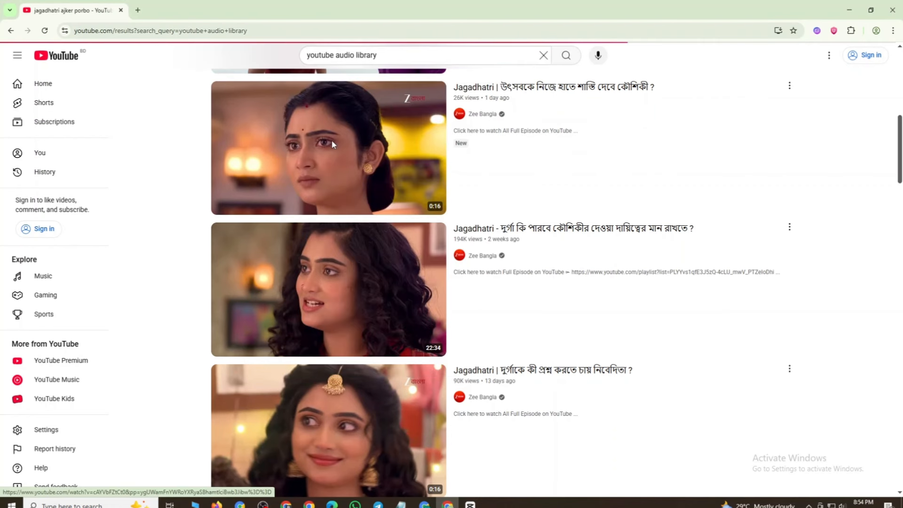
Step: Open the Audio Library channel and look through its videos of background music
click(338, 268)
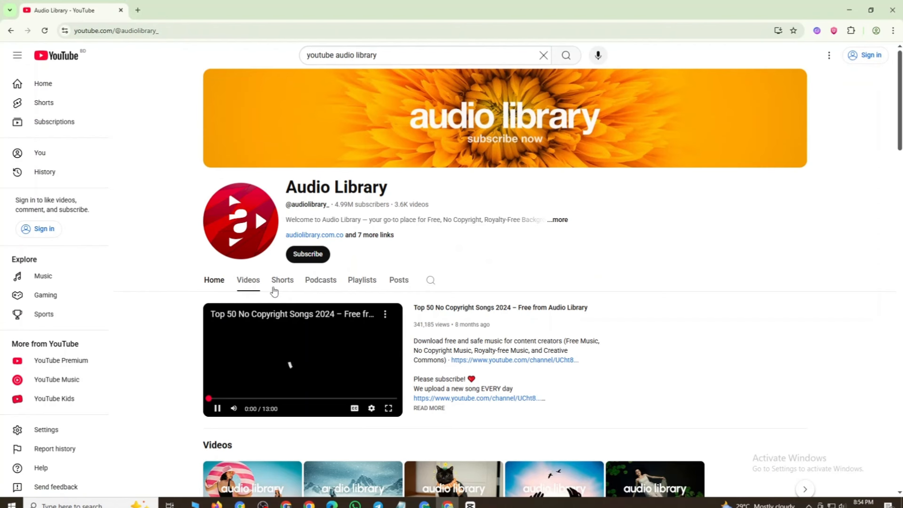
click(214, 281)
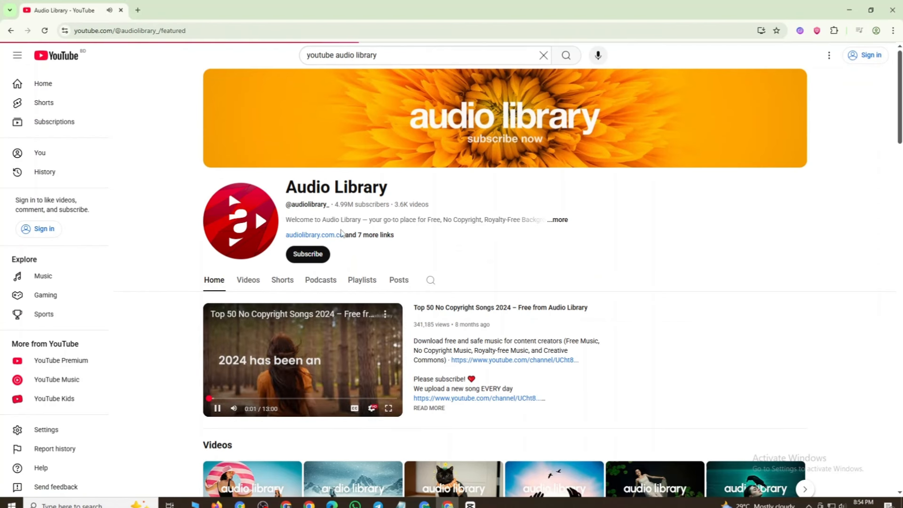
click(248, 280)
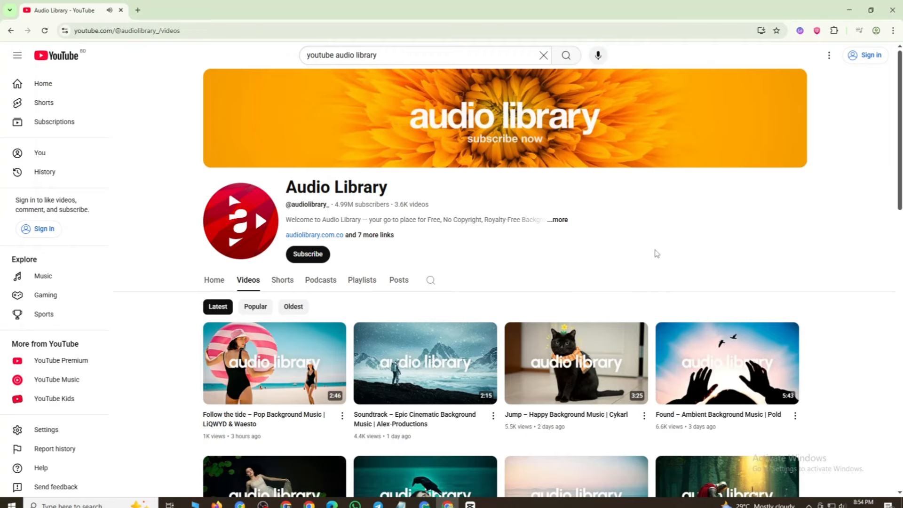
scroll(815, 280, down, 5)
scroll(837, 290, up, 5)
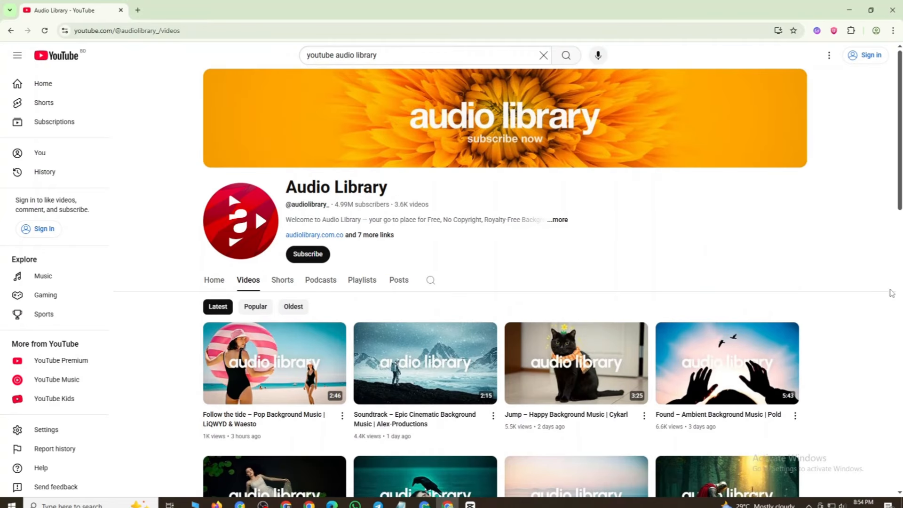
scroll(870, 297, down, 5)
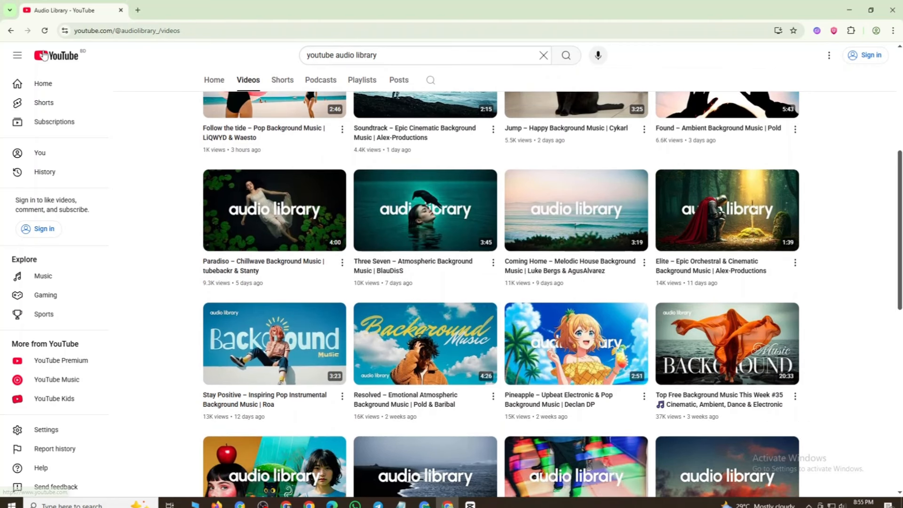
Step: Switch back to CapCut, return the playhead to the start and apply the Crystal Clear filter to the video clip
click(469, 502)
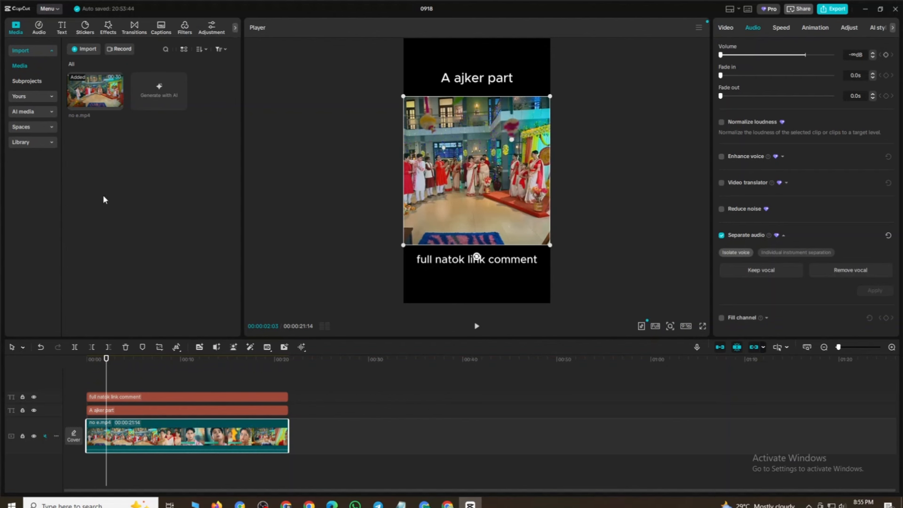
drag(109, 390, 60, 388)
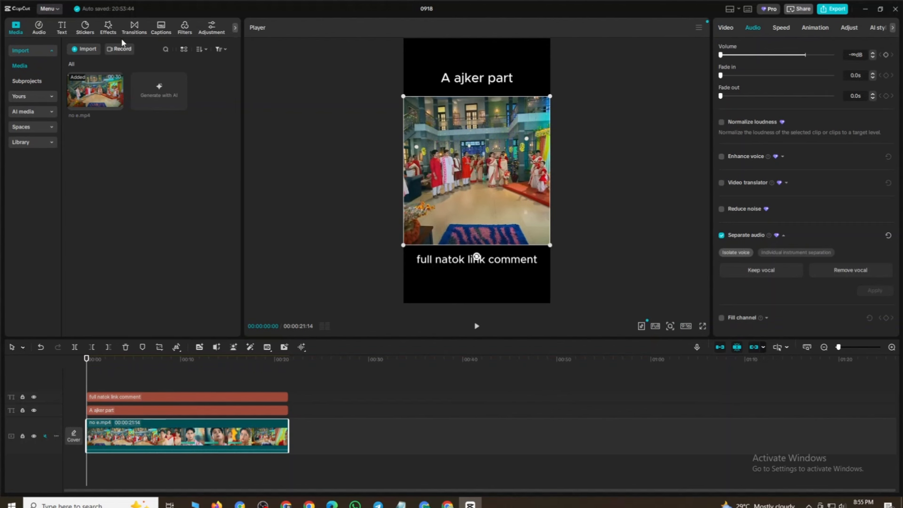
click(183, 29)
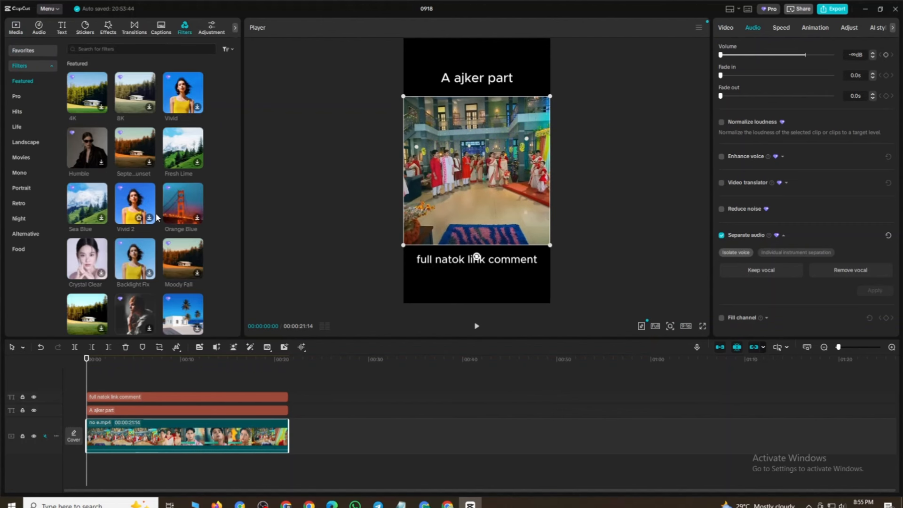
click(107, 28)
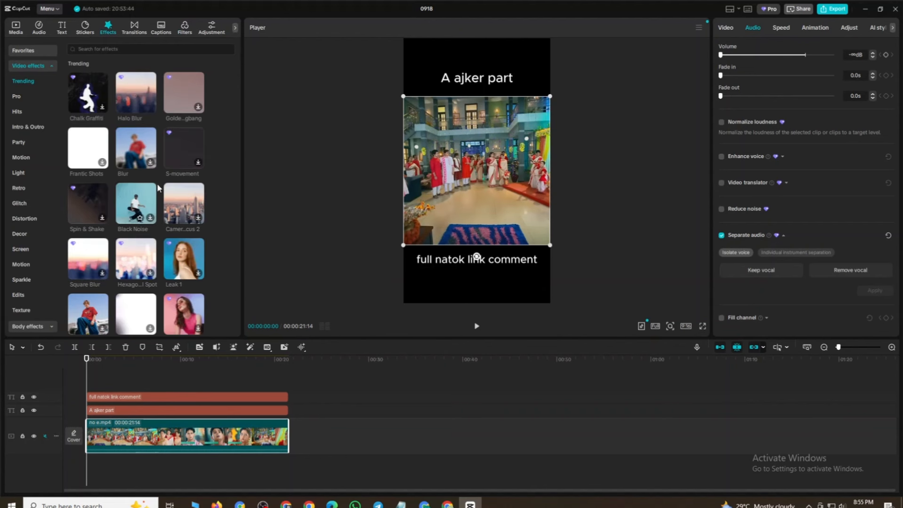
click(193, 30)
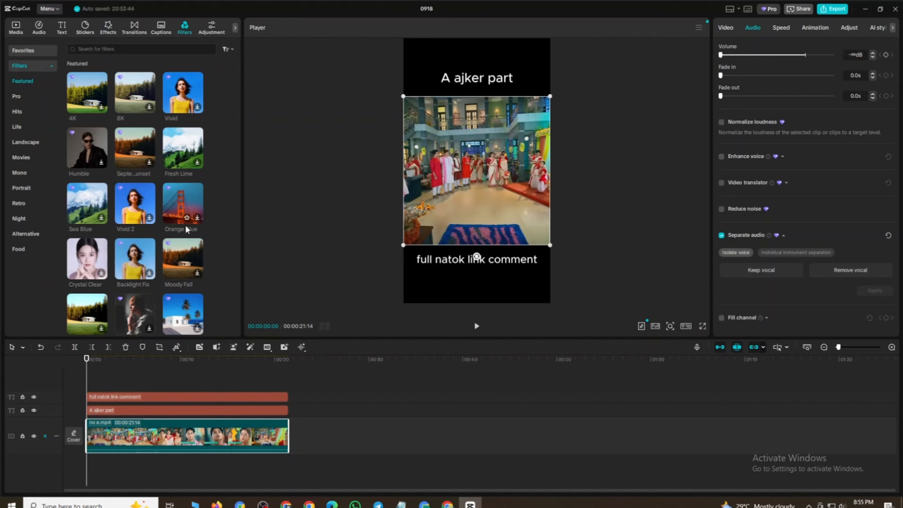
scroll(184, 275, down, 4)
scroll(167, 290, up, 4)
click(99, 276)
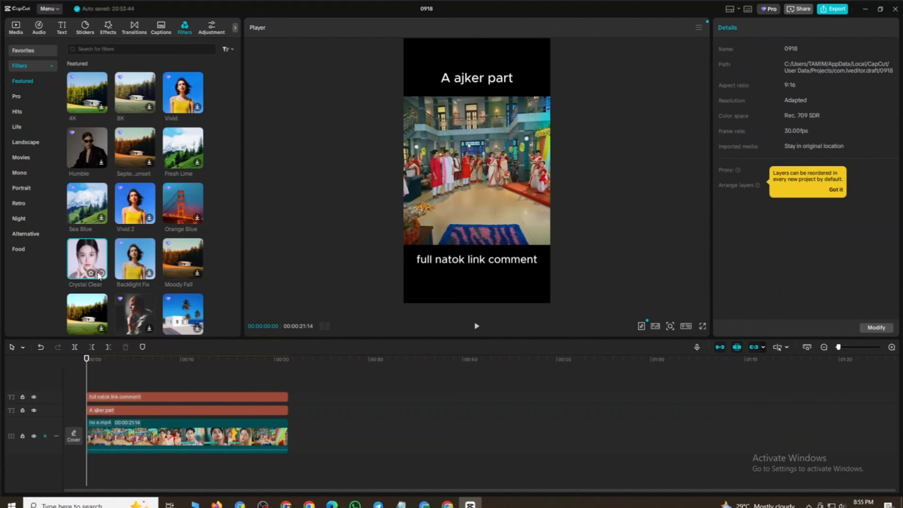
drag(99, 276, 108, 428)
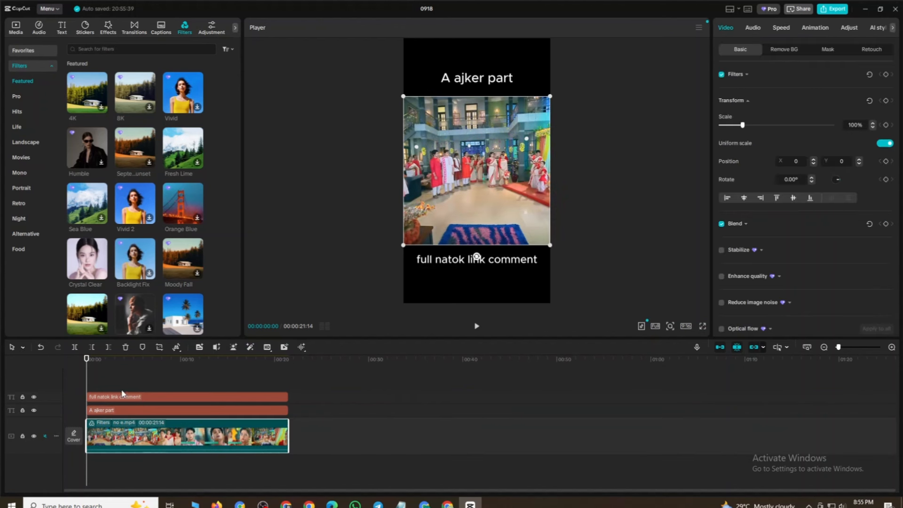
Step: Try Crystal Clear as a separate timeline layer, delete that layer and put the filter on the video clip again
drag(95, 278, 159, 396)
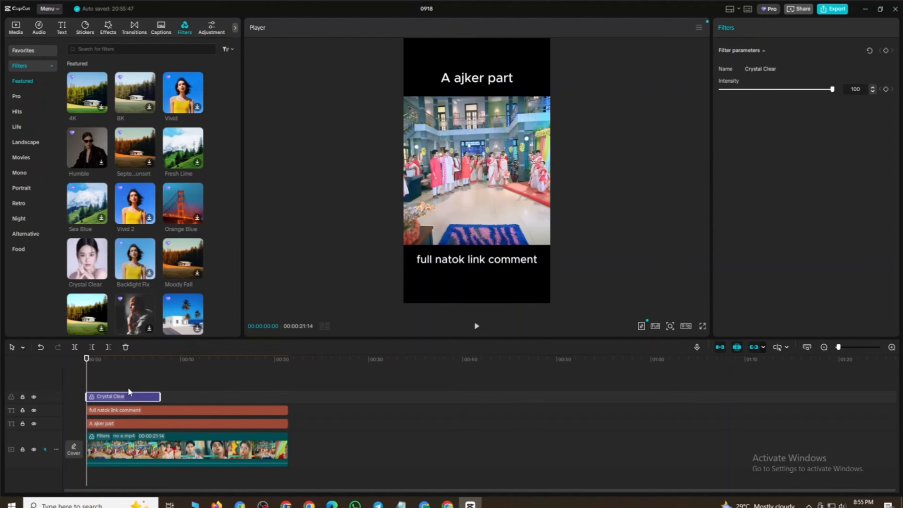
key(Delete)
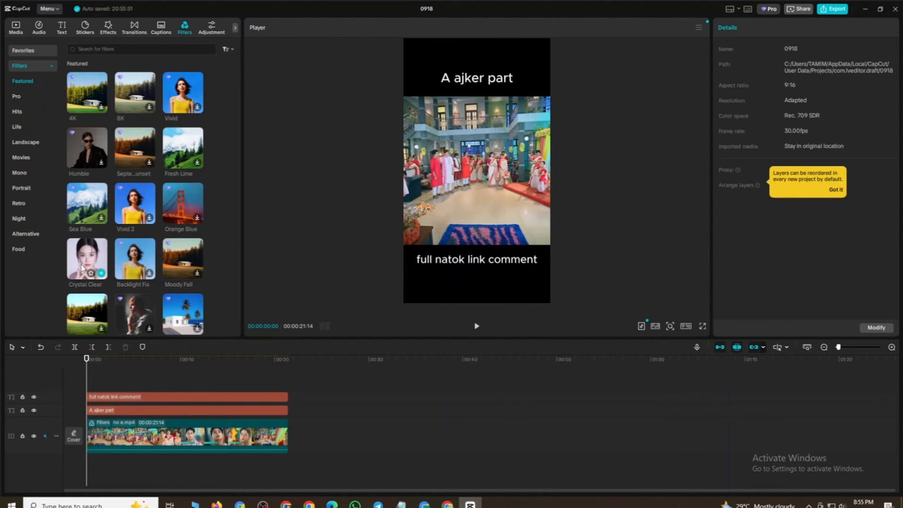
drag(81, 267, 108, 432)
Step: Export the video as 0918.mp4 at 1080P and 30fps without sharing it, and close CapCut
click(833, 9)
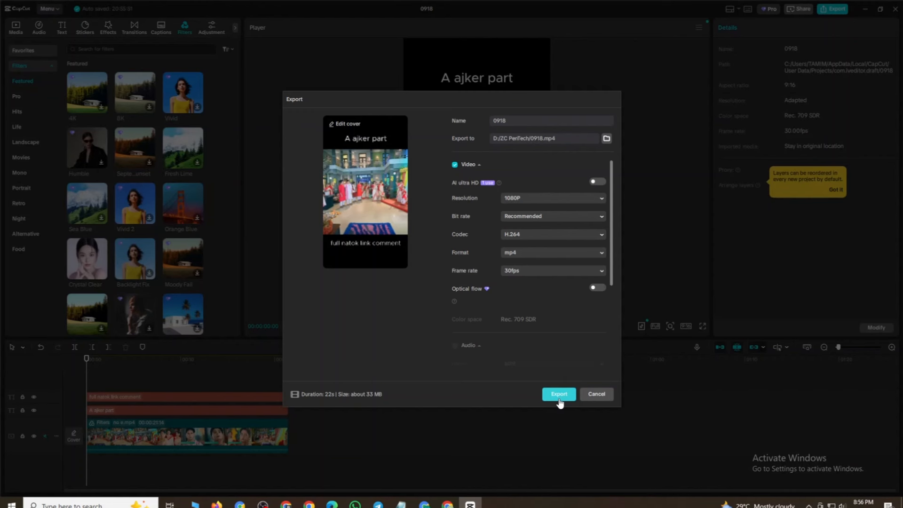
click(559, 398)
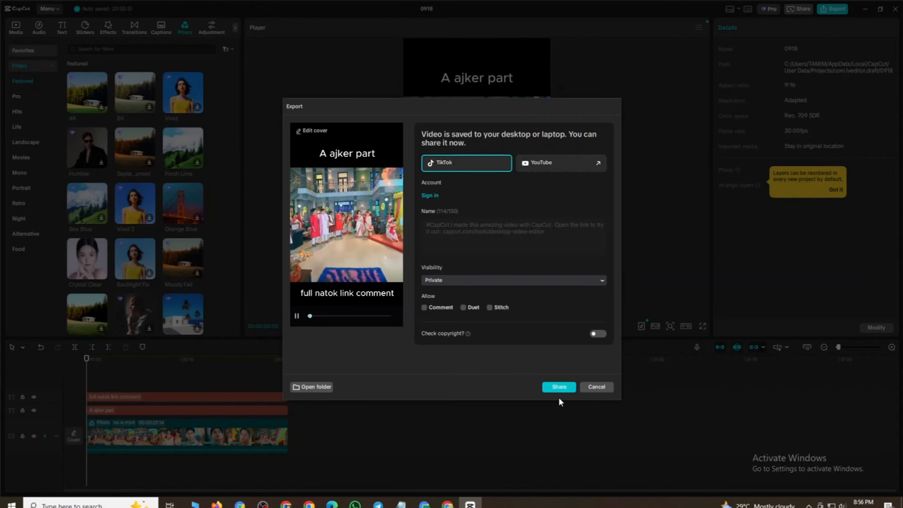
click(596, 387)
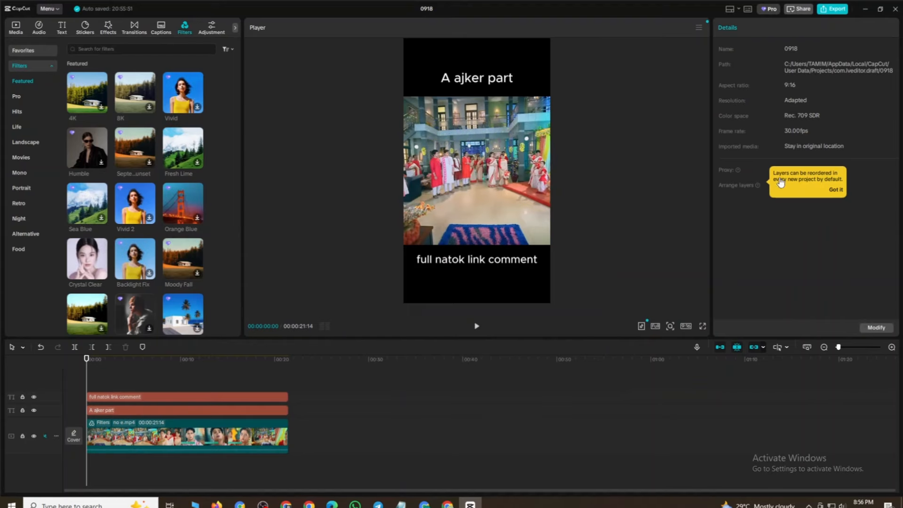
click(894, 10)
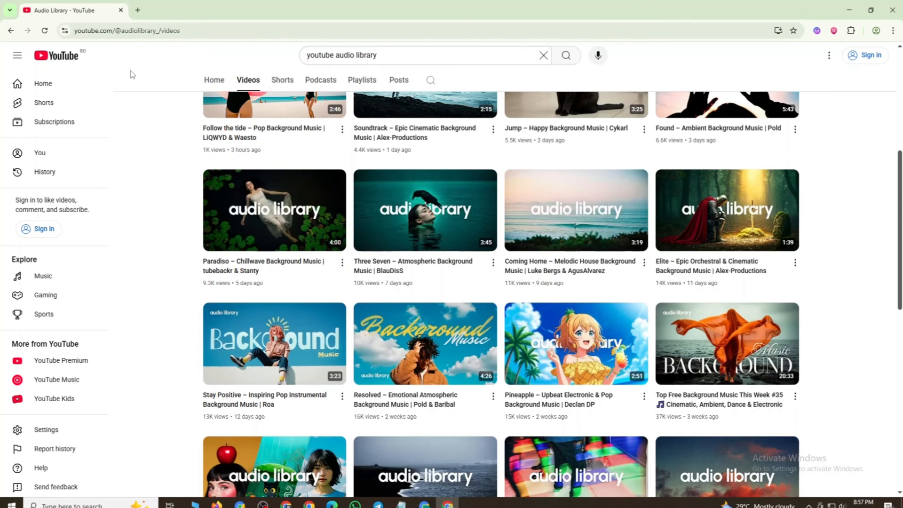
Step: Switch to the signed-in Chrome window, open YouTube from the Google results and decline the channel setup prompt
key(alt+Left)
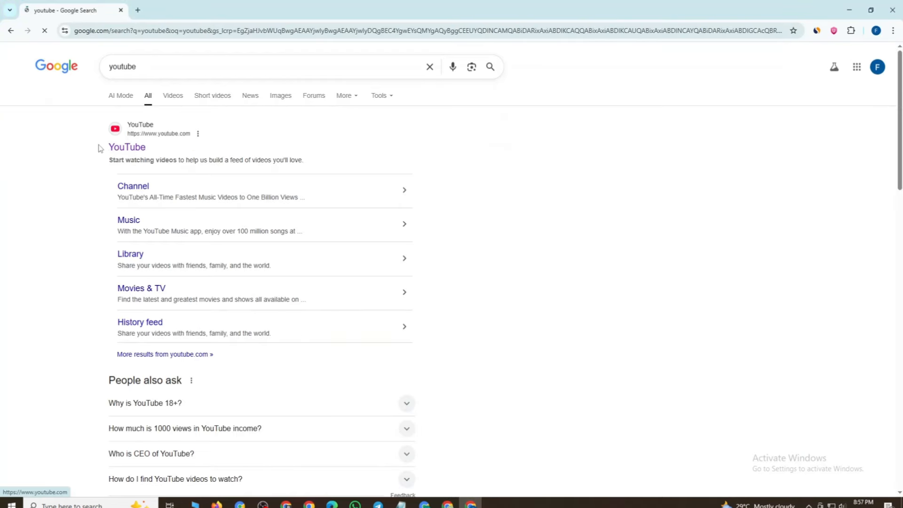
click(127, 148)
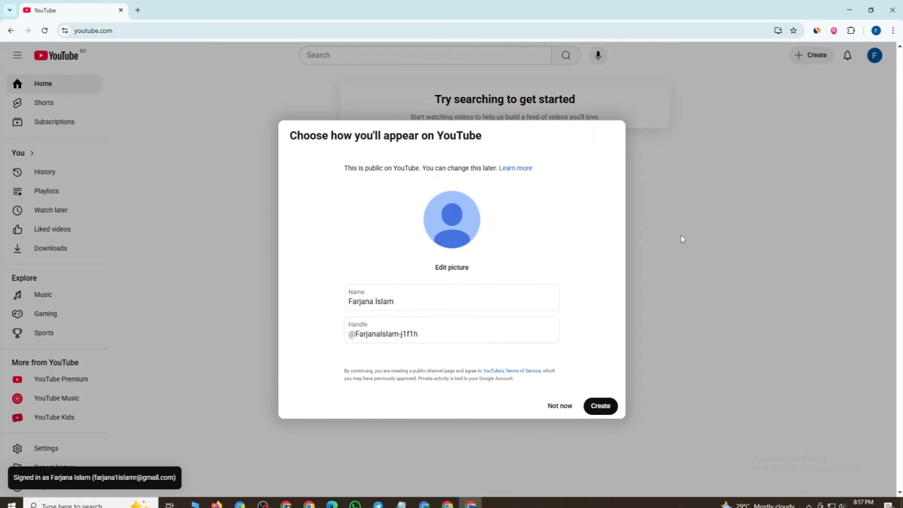
click(560, 404)
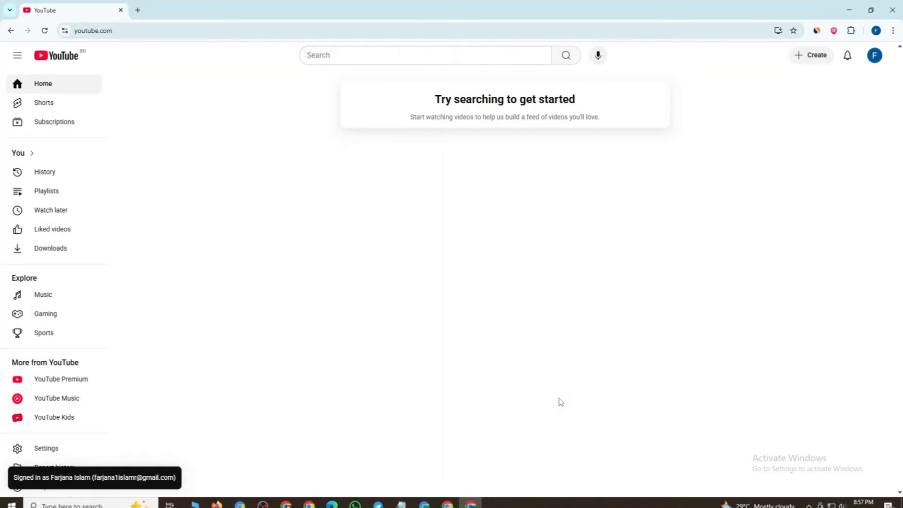
click(874, 57)
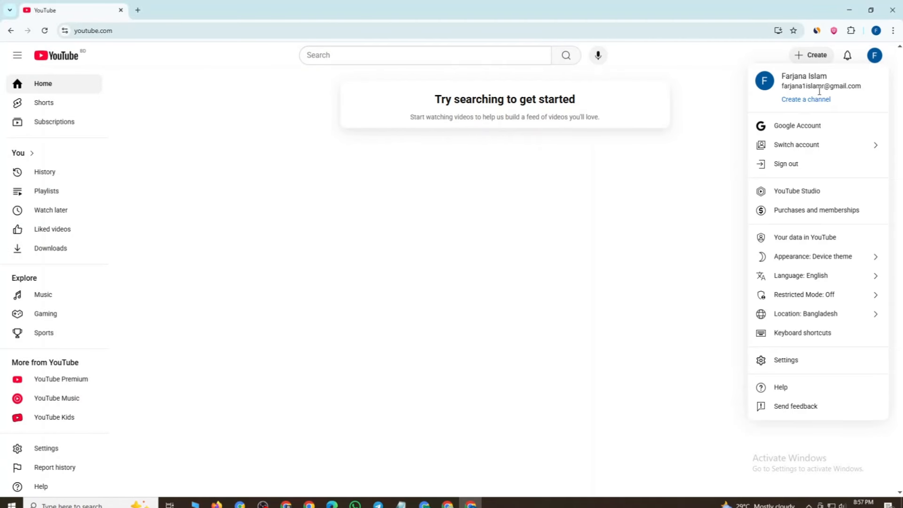
click(798, 100)
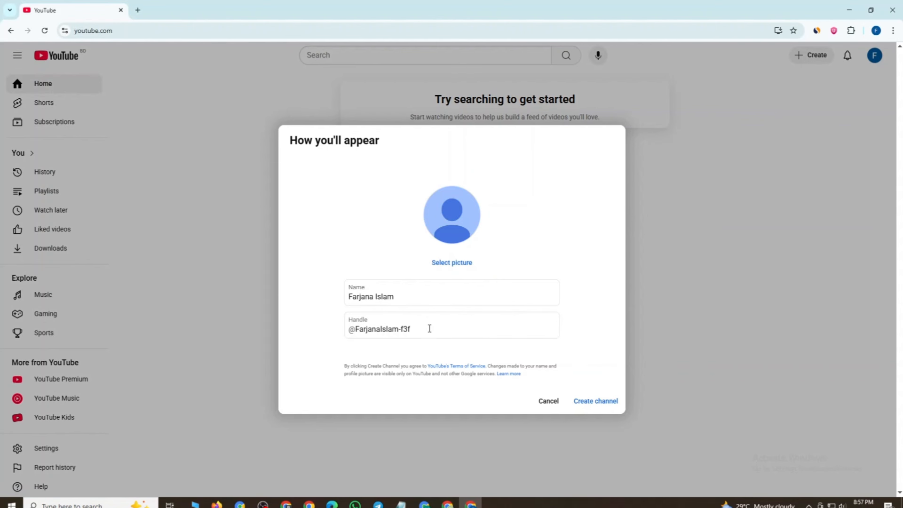
drag(396, 296, 306, 300)
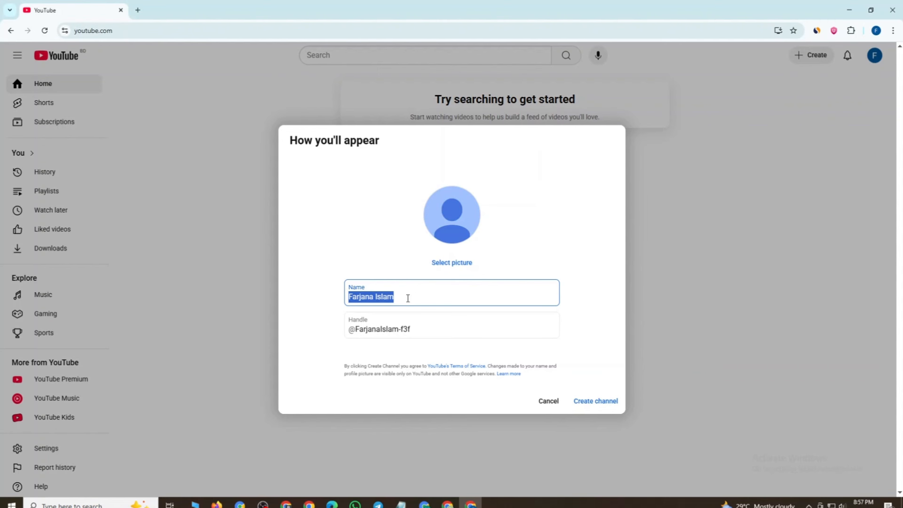
click(408, 324)
drag(413, 328, 356, 329)
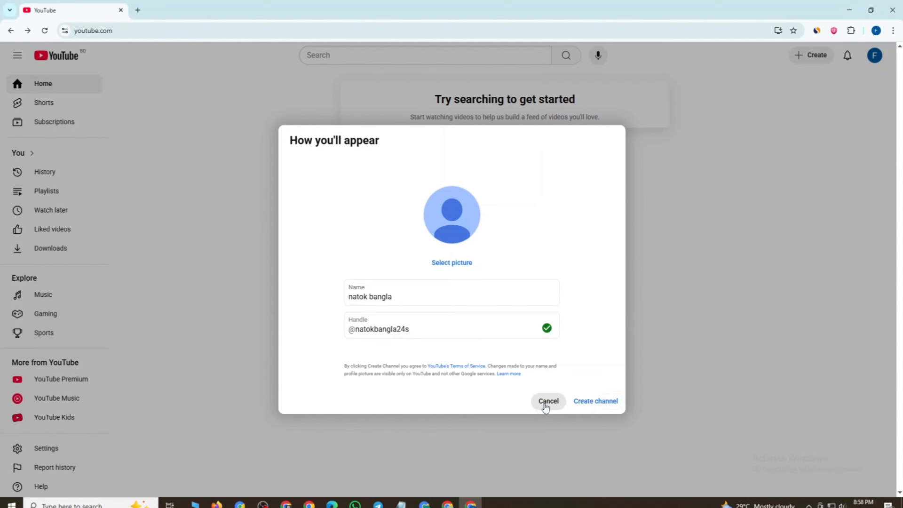
click(545, 401)
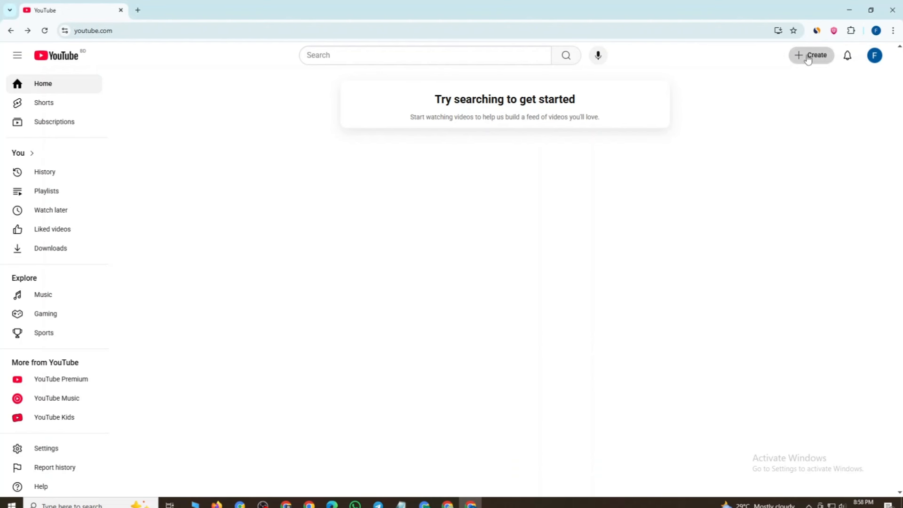
Step: Close the YouTube browser windows and open Facebook through the FACEBOOK DEMO VIDEO desktop shortcut
click(811, 55)
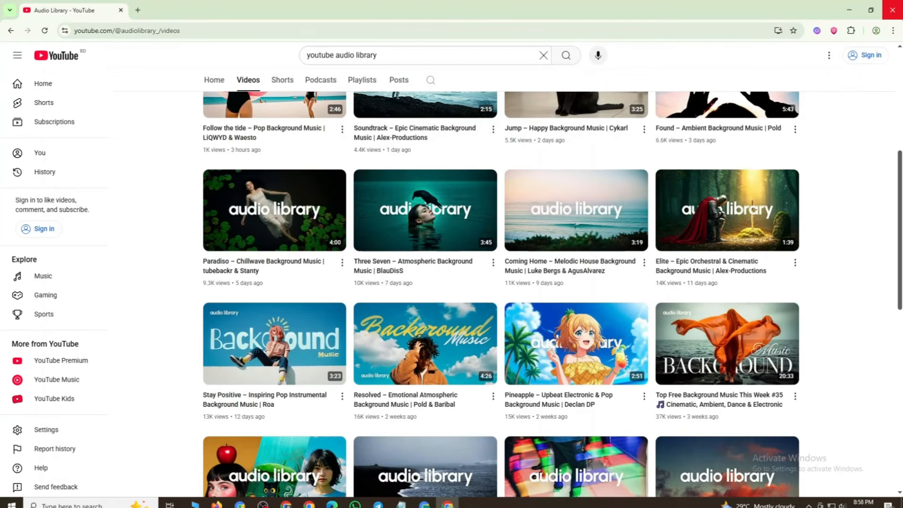
click(892, 10)
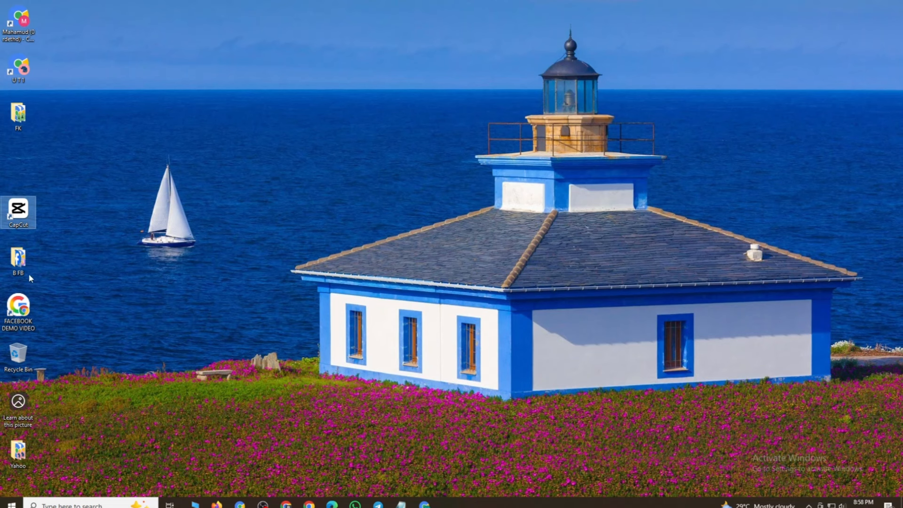
double_click(18, 307)
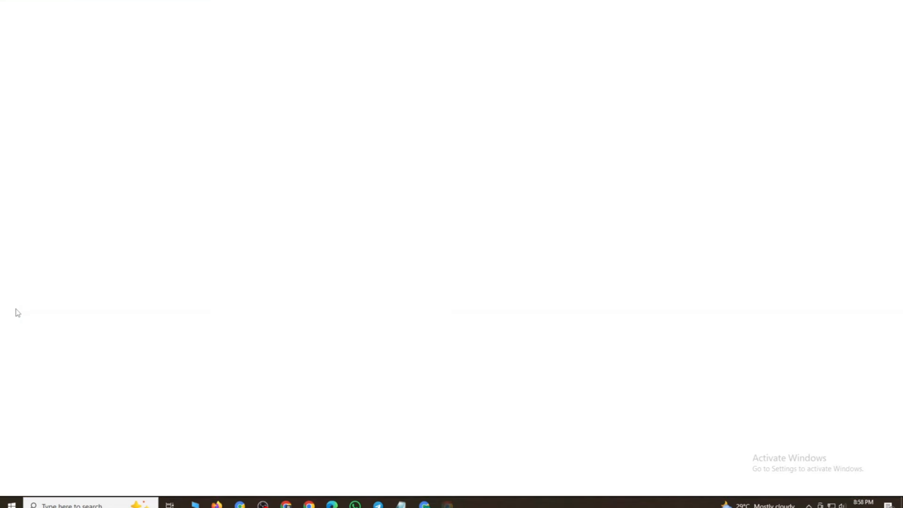
click(145, 149)
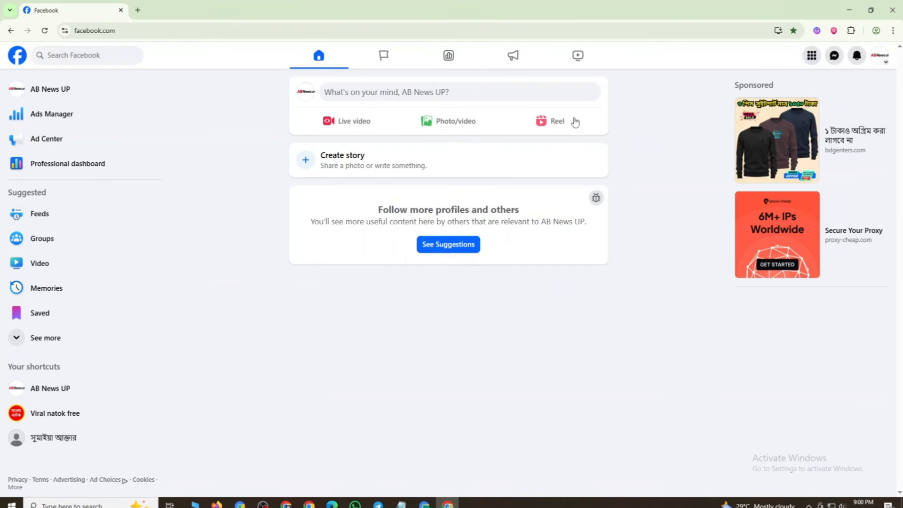
Step: Start a new Facebook reel as AB News UP and upload the video 0918 from the ZC PenTech folder
click(573, 122)
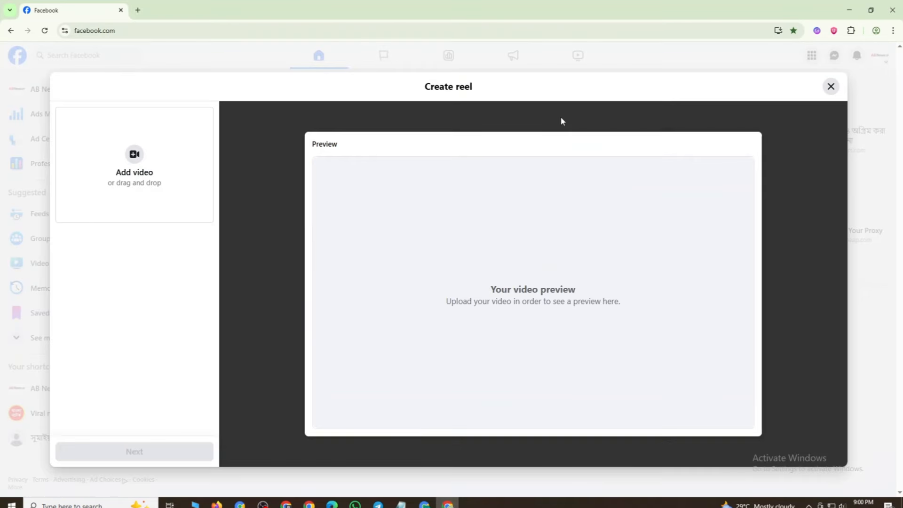
click(136, 173)
click(107, 67)
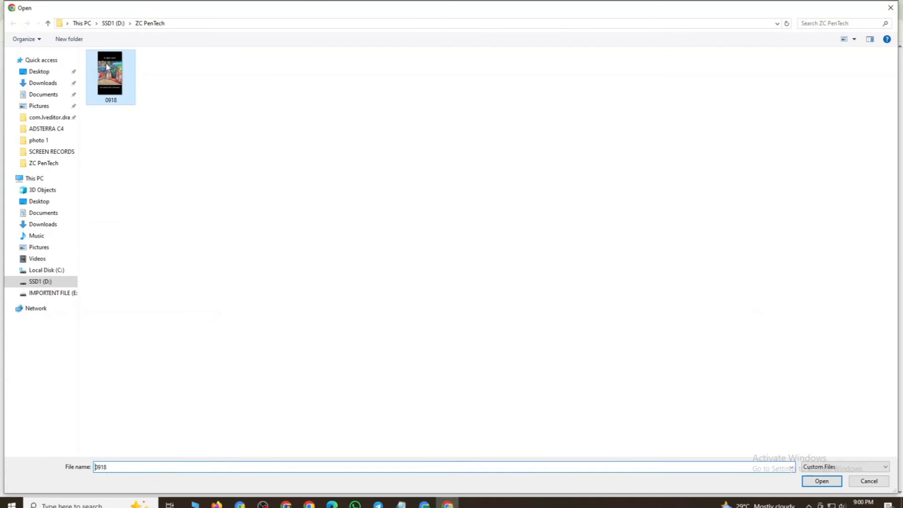
click(821, 481)
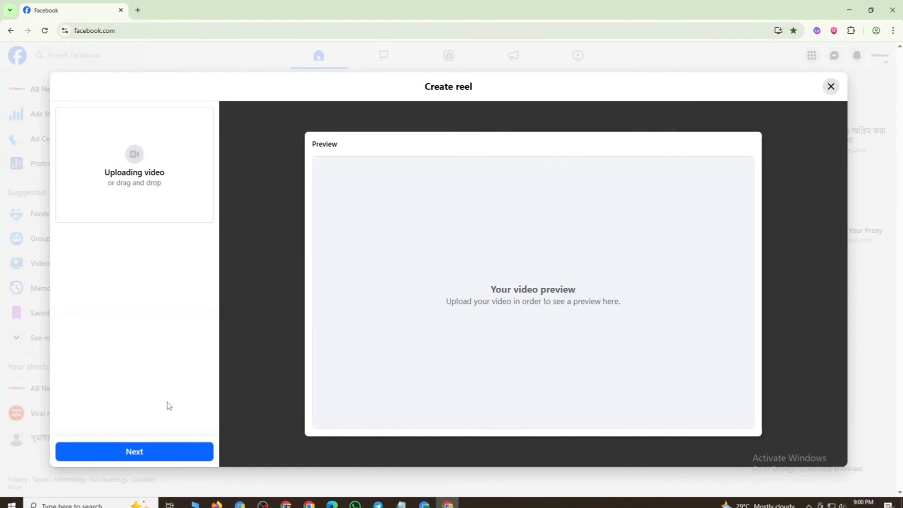
Step: Continue past the reel's editing options without changes to Reel settings, and open the description for entry
click(172, 452)
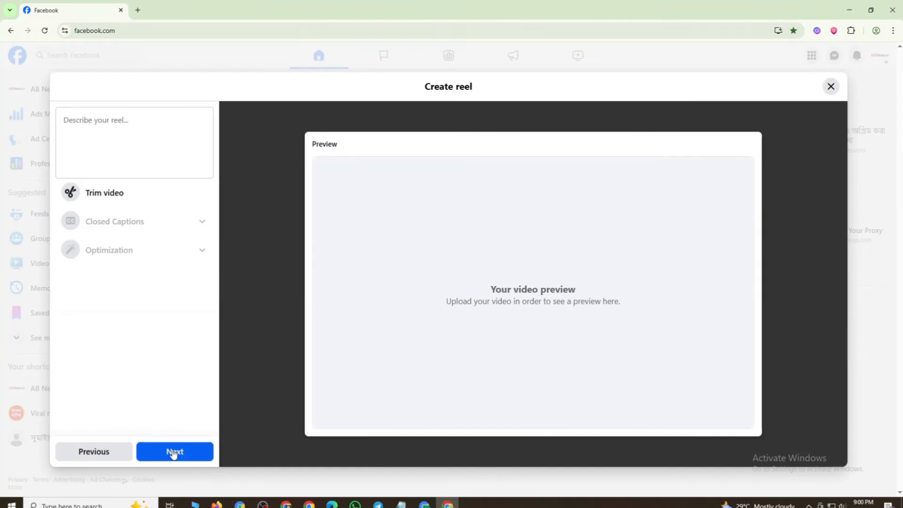
click(174, 453)
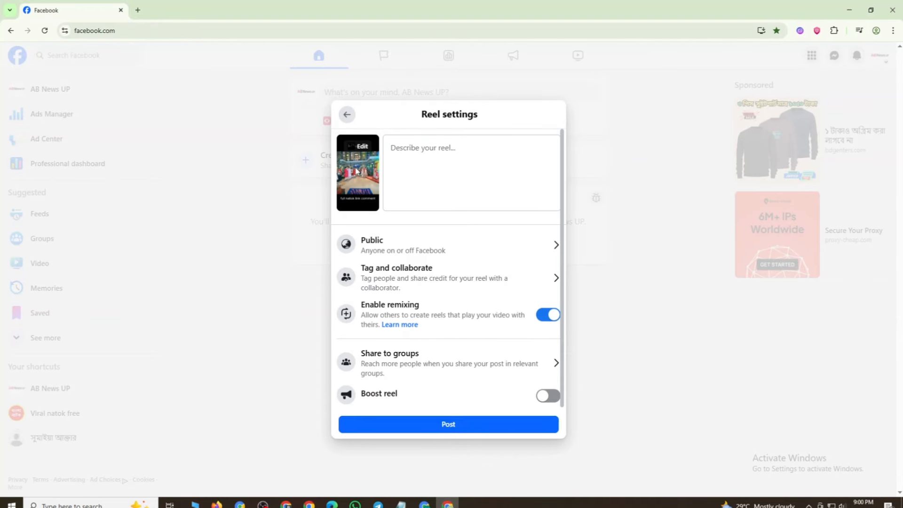
click(406, 149)
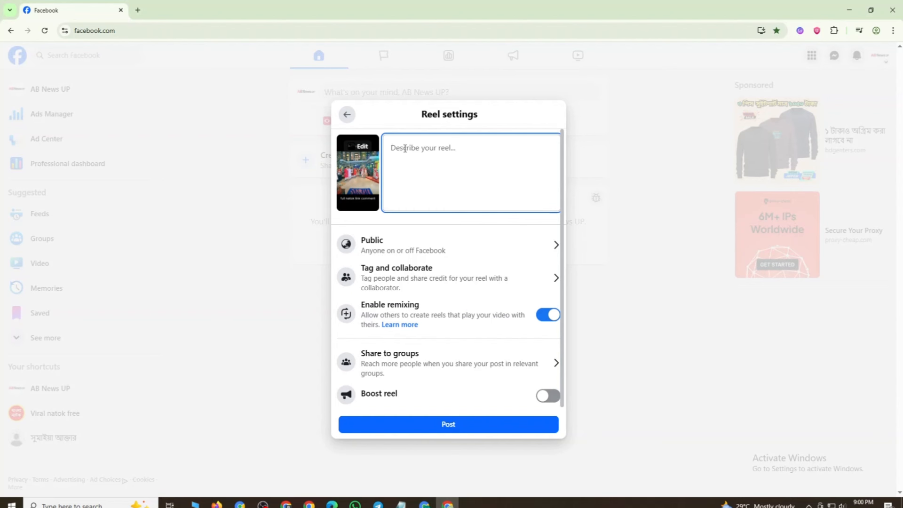